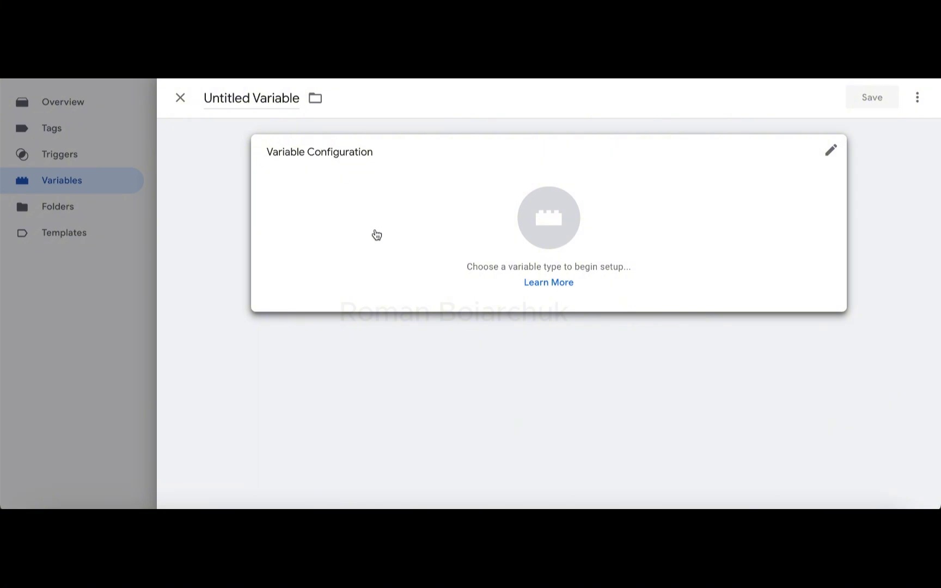
Step: Set the new variable's type to DOM Element
left_click(376, 236)
scroll(627, 371, "down", 1)
scroll(628, 371, "down", 2)
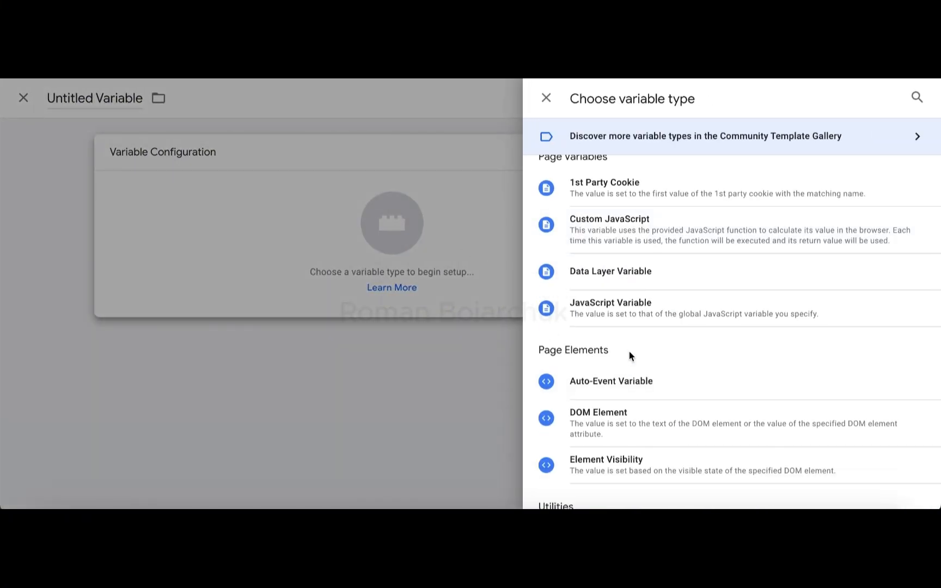
left_click(601, 418)
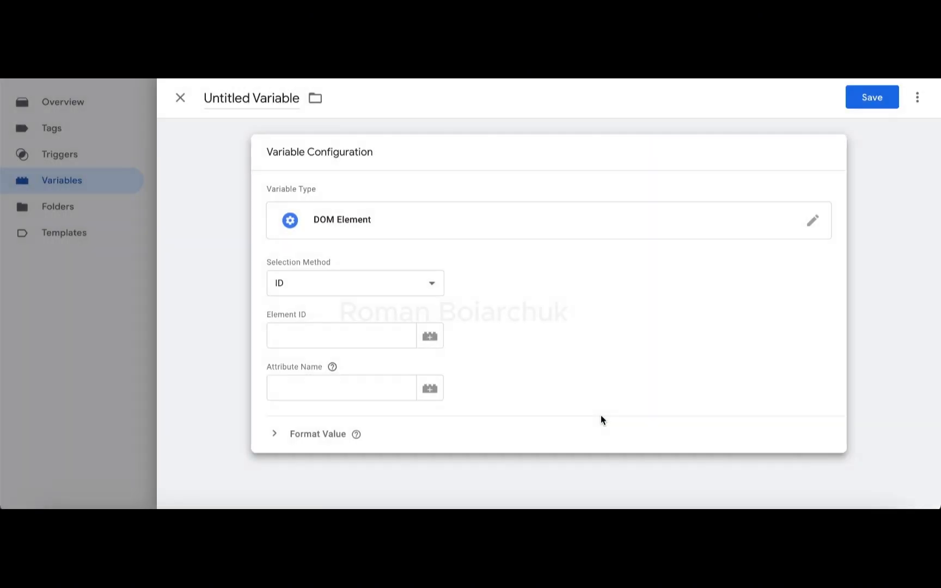
Step: Use CSS Selector as the selection method with element selector "#wpcf7-f7189-o2 > form > div.group-them > p > label:nth-child(3) > span > input"
left_click(365, 282)
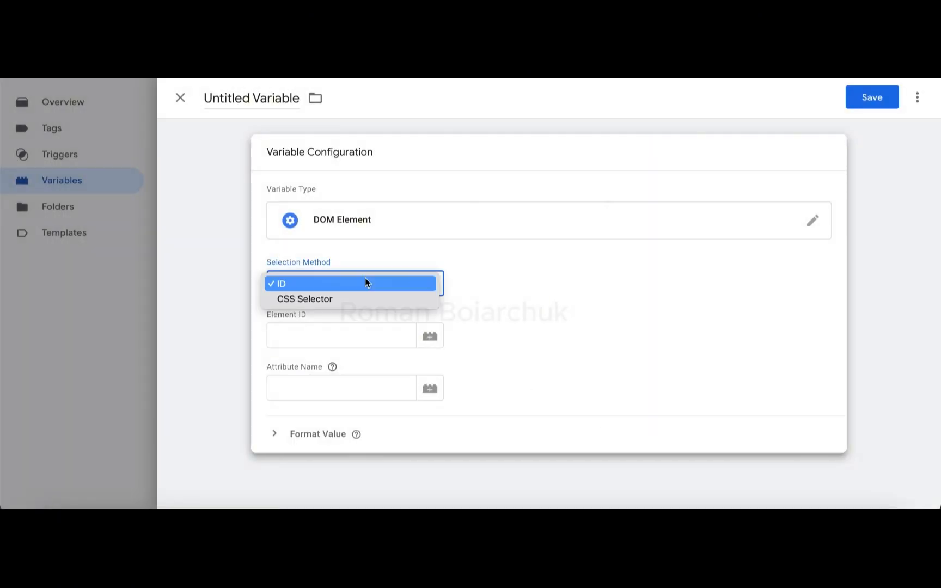
left_click(336, 298)
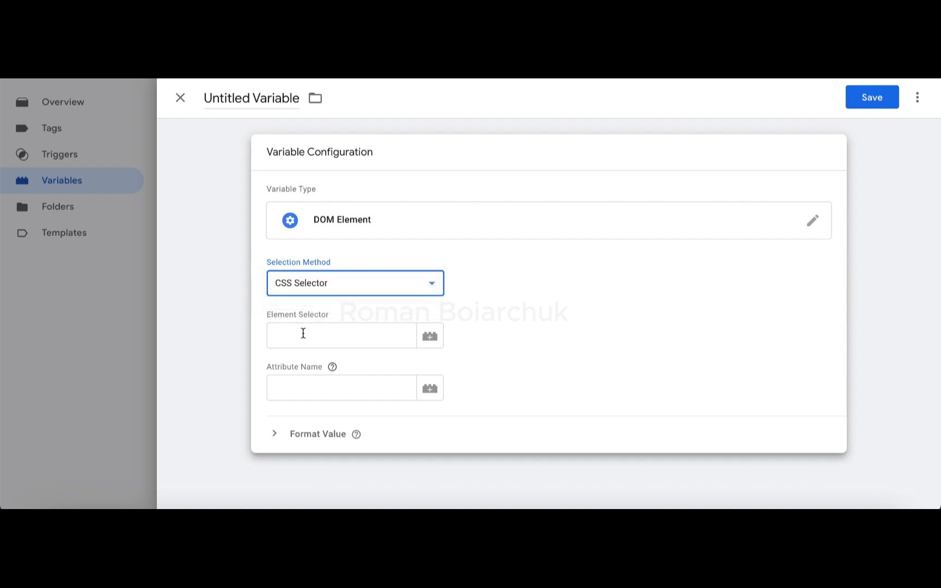
left_click(303, 334)
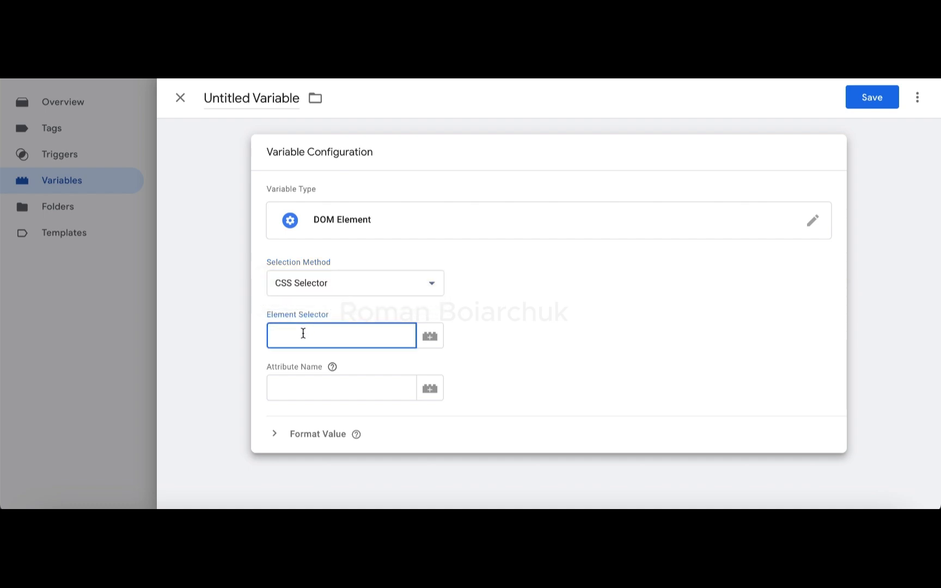
key("ctrl+v")
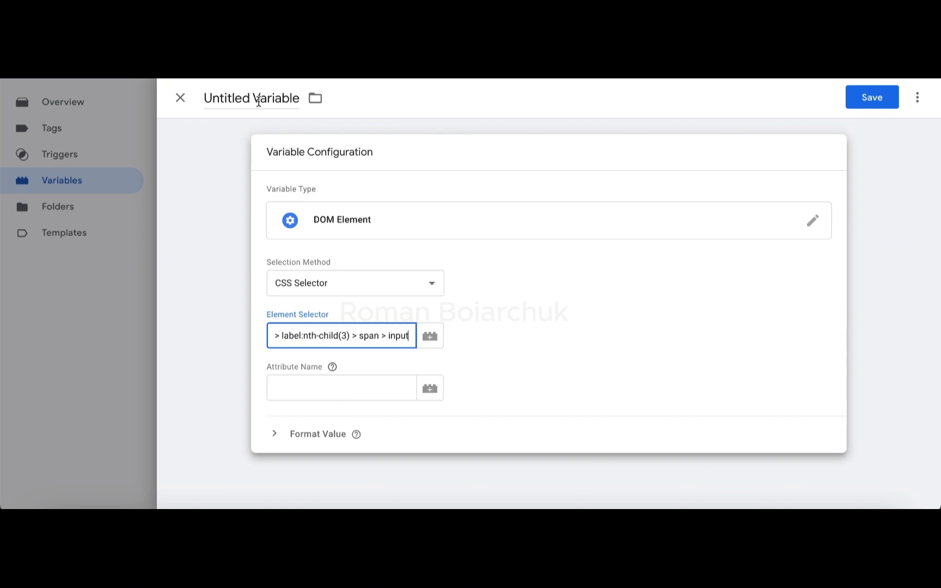
left_click_drag(406, 338, 216, 341)
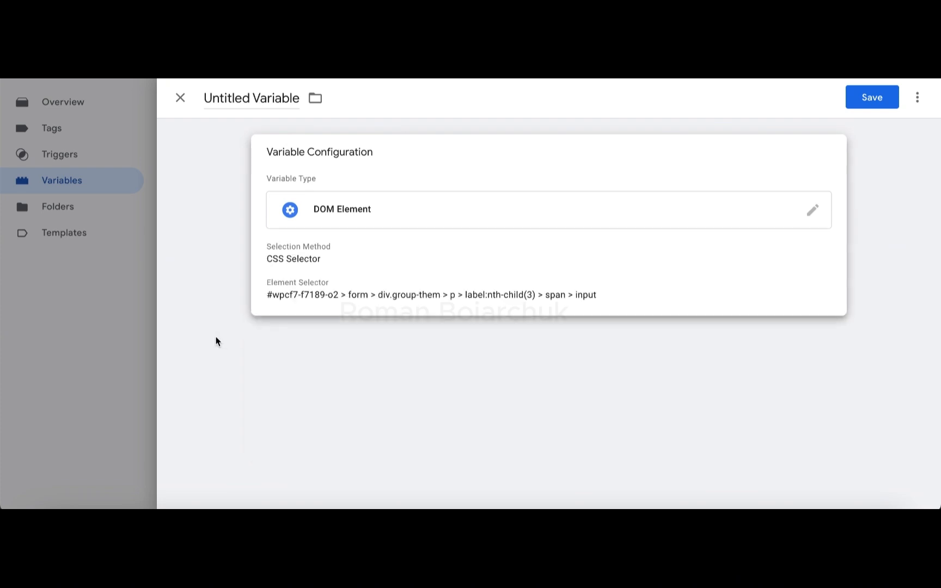
left_click(323, 299)
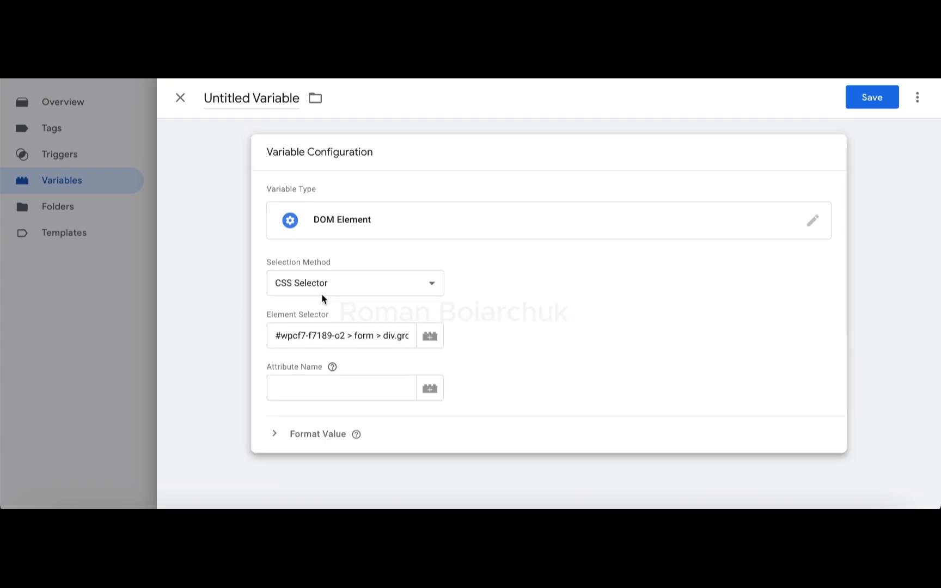
Step: Set the DOM element variable's attribute name to "value"
left_click(303, 383)
type("value")
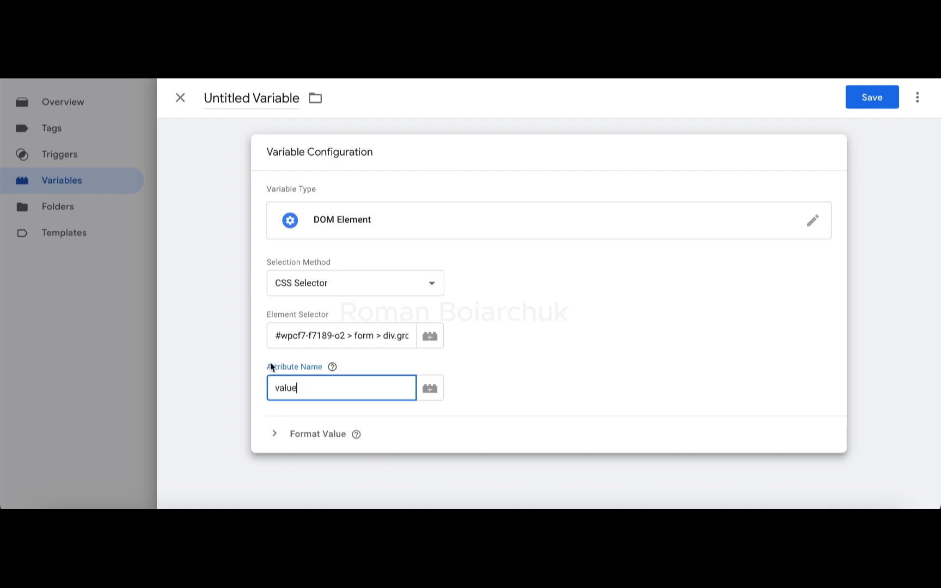
left_click(280, 349)
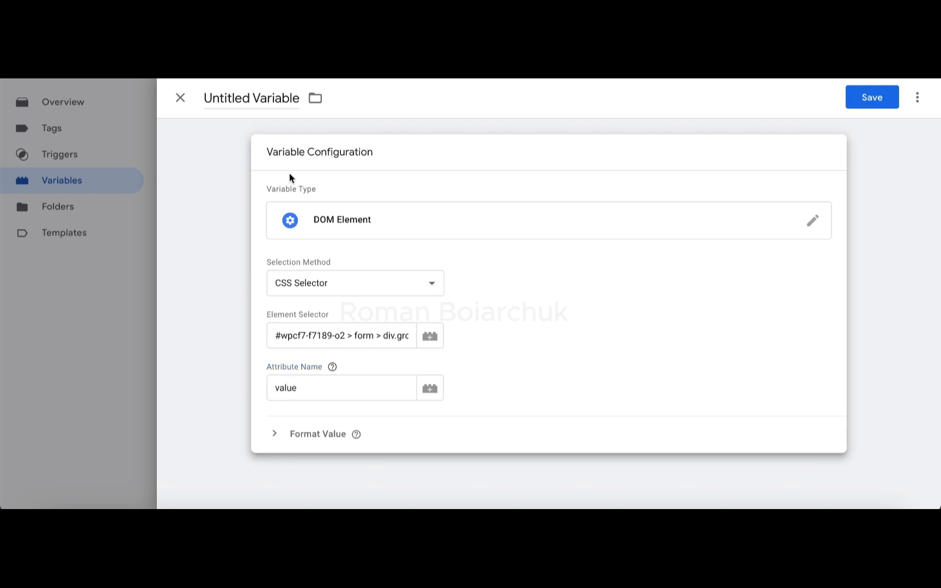
Step: Name the DOM element variable "Mail Input 24" and save it
double_click(283, 98)
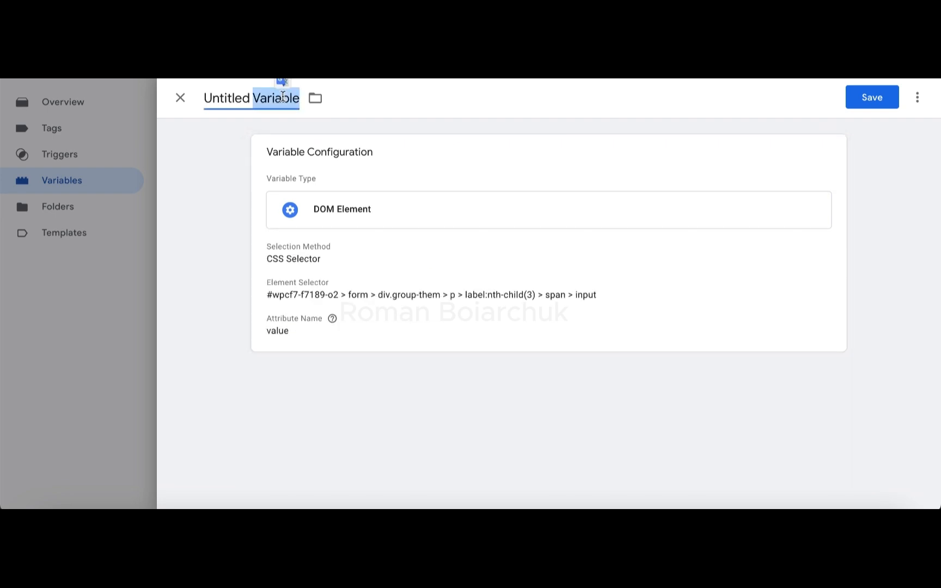
triple_click(283, 98)
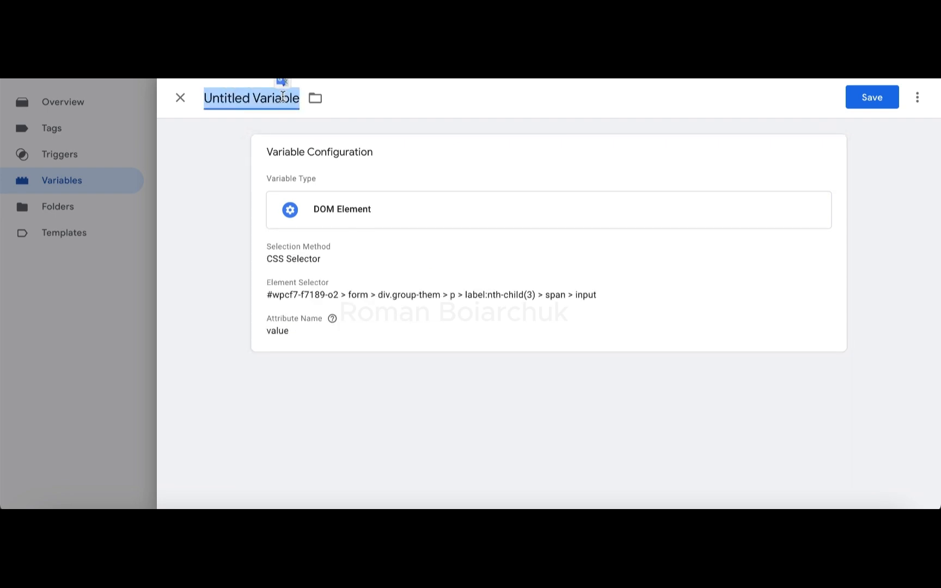
type("Mail")
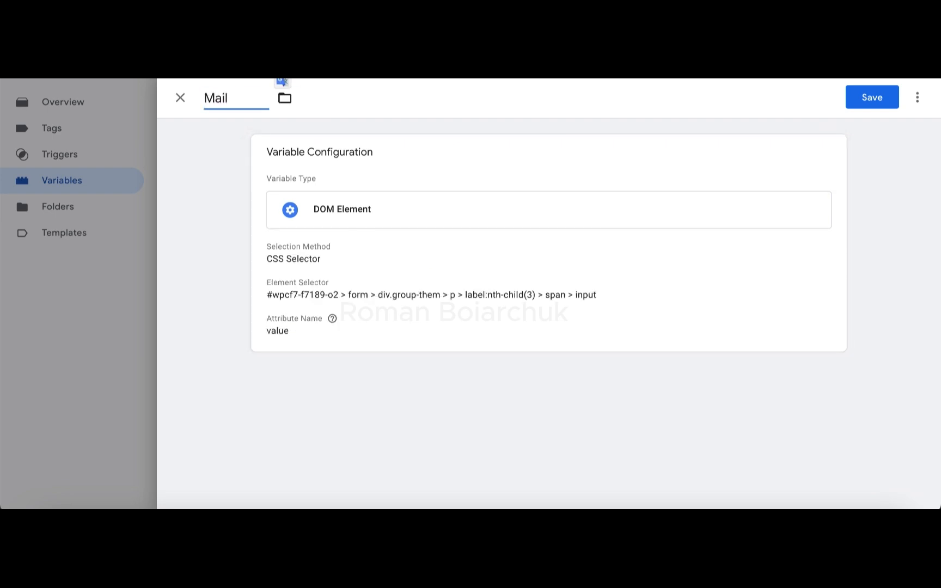
type(" Input 24")
left_click(883, 101)
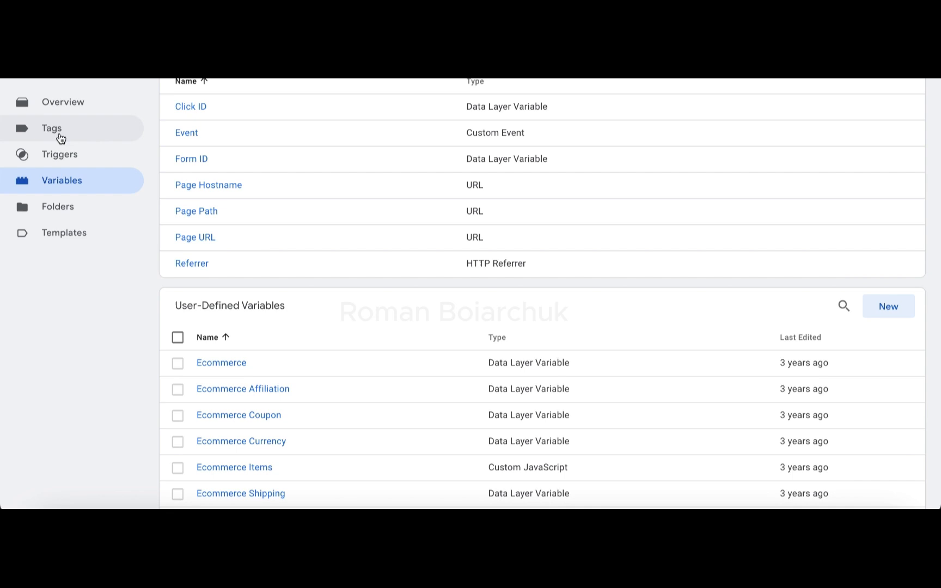
Step: Create a new tag of type Google Ads User-provided Data Event
left_click(60, 138)
left_click(900, 138)
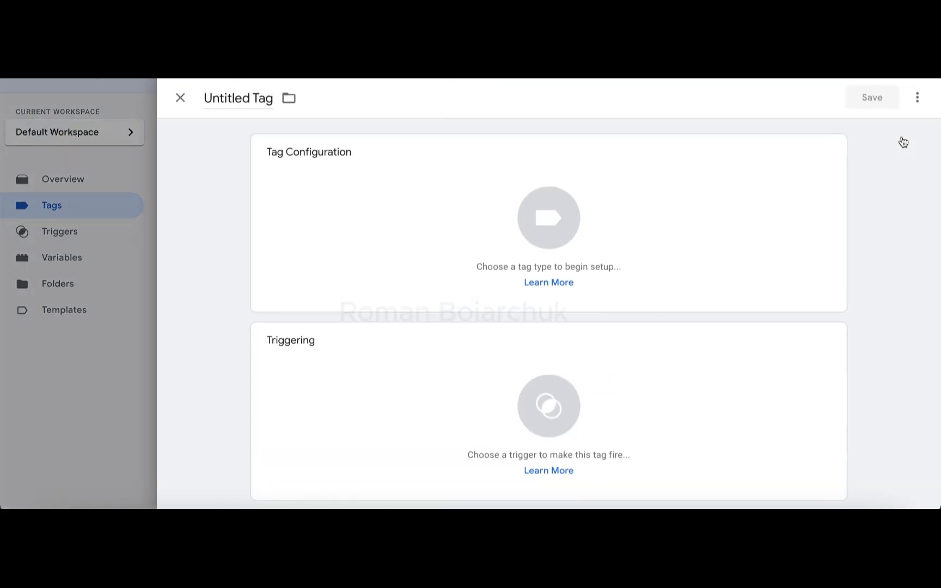
left_click(609, 209)
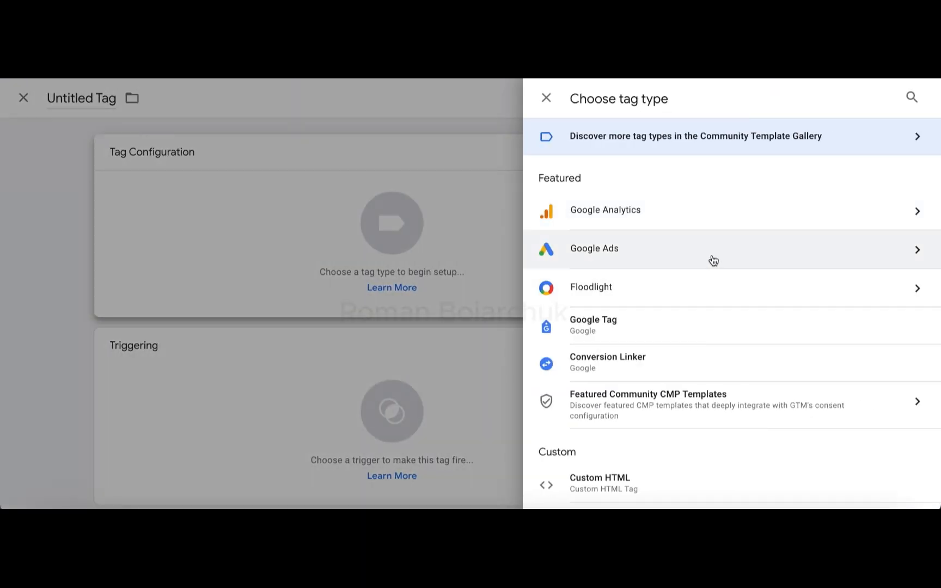
left_click(915, 252)
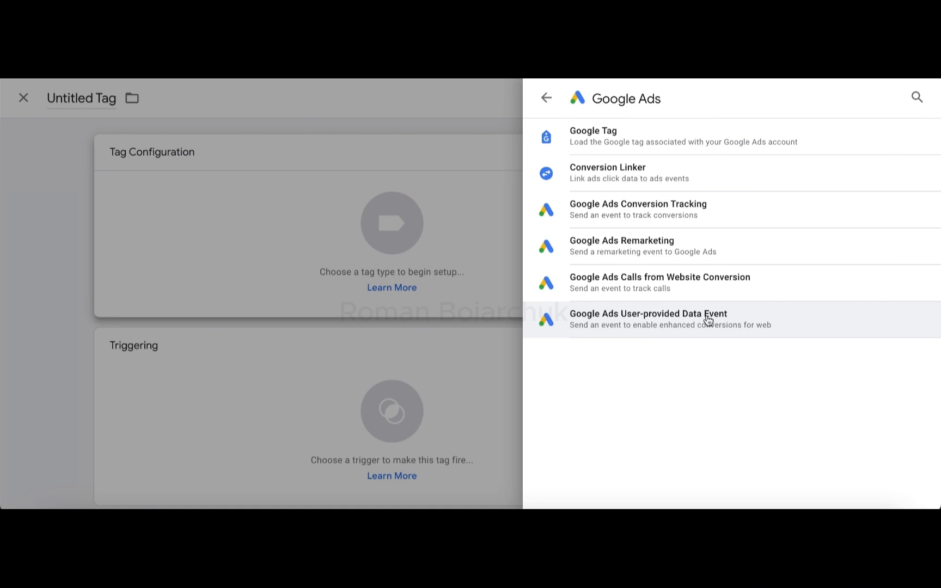
left_click(708, 320)
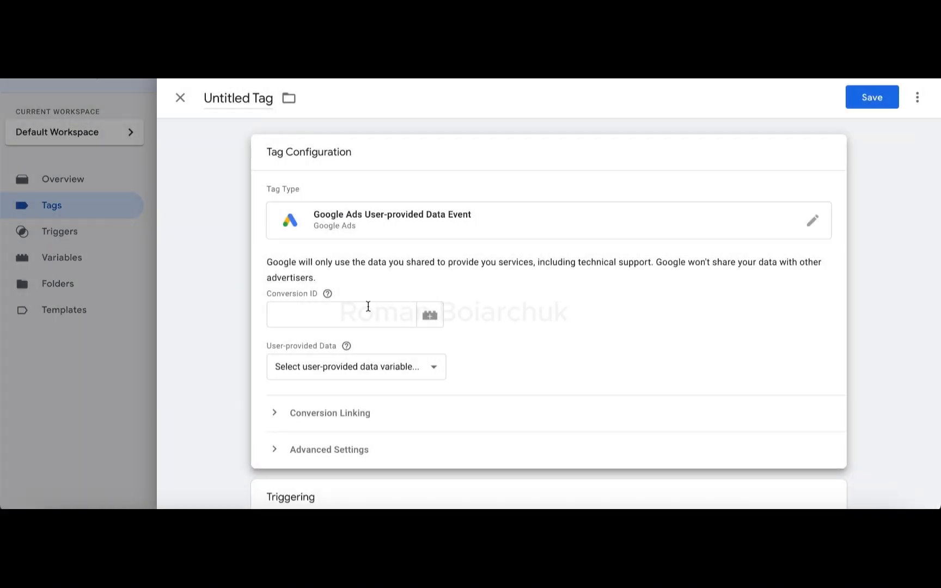
Step: Switch to Google Ads and open the manual installation instructions of the account's Google tag from Data manager
left_click(327, 313)
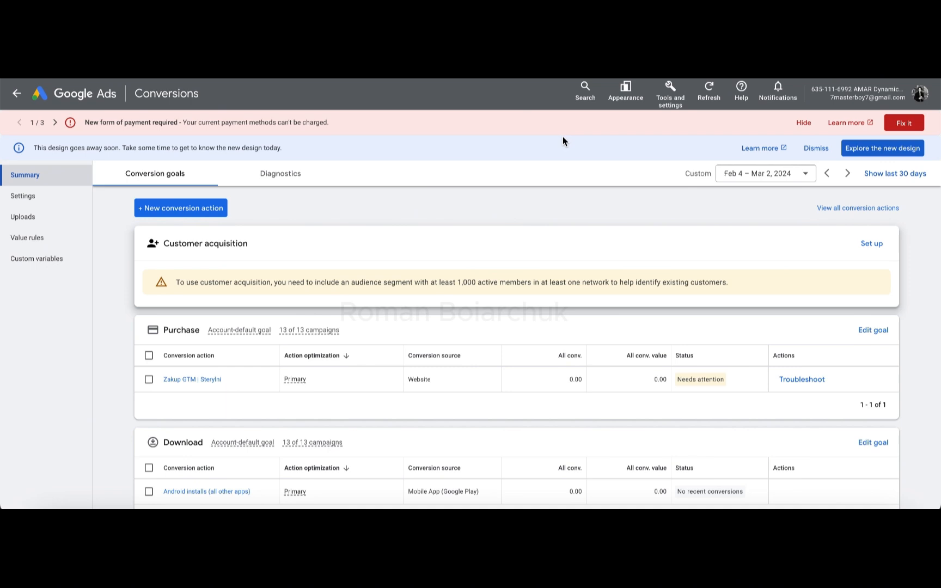
left_click(665, 95)
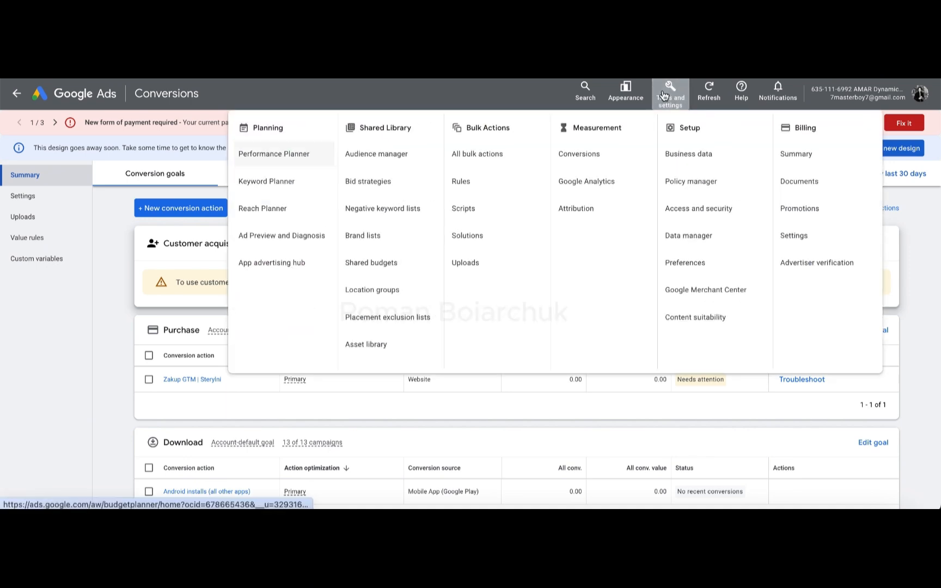
left_click(689, 153)
left_click(714, 236)
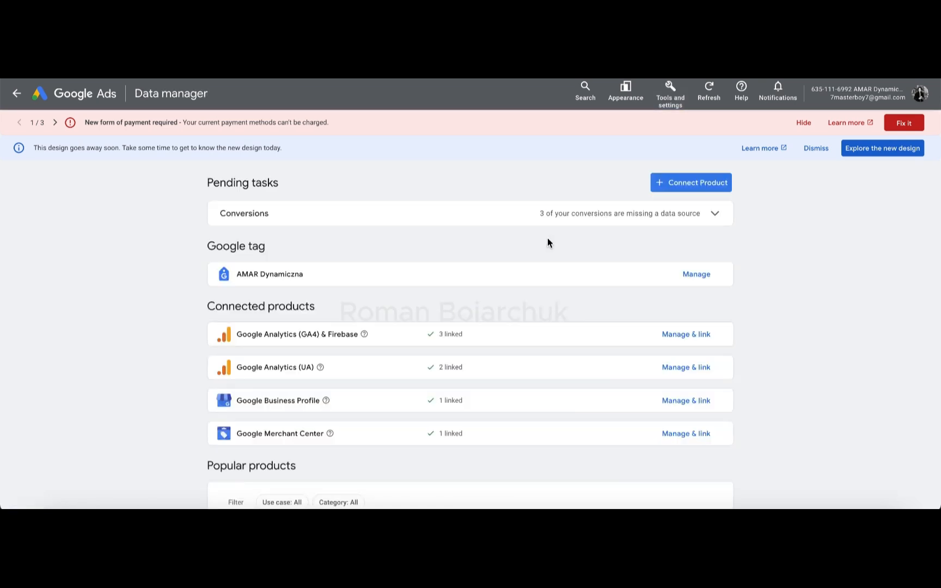
left_click(632, 282)
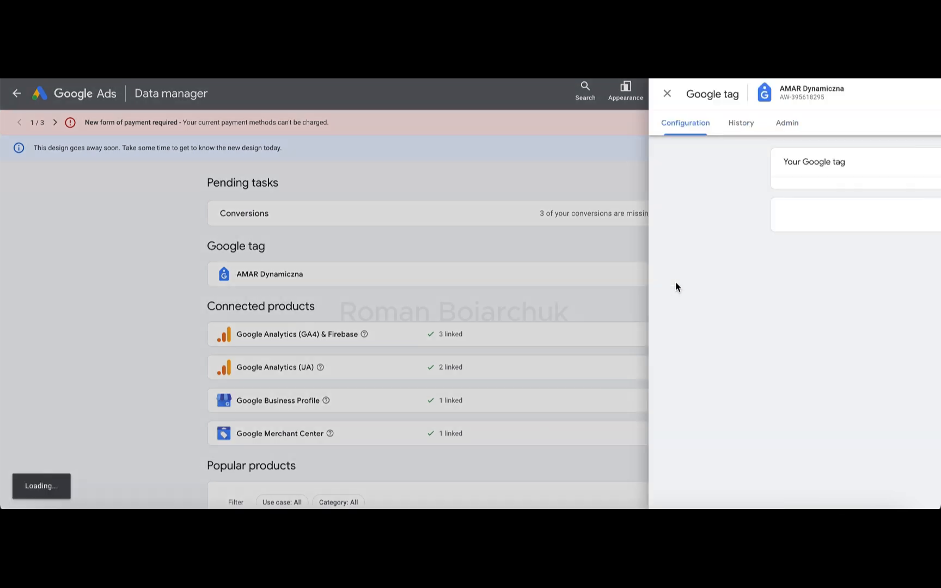
left_click(752, 272)
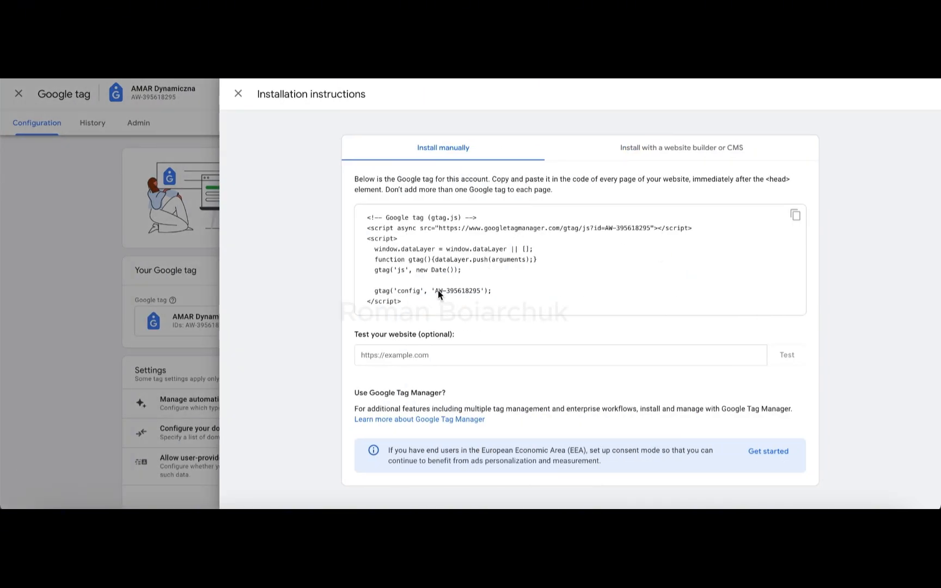
Step: Copy the digits after "AW-" from the gtag config line and paste them as the Conversion ID of the tag in Tag Manager
right_click(472, 296)
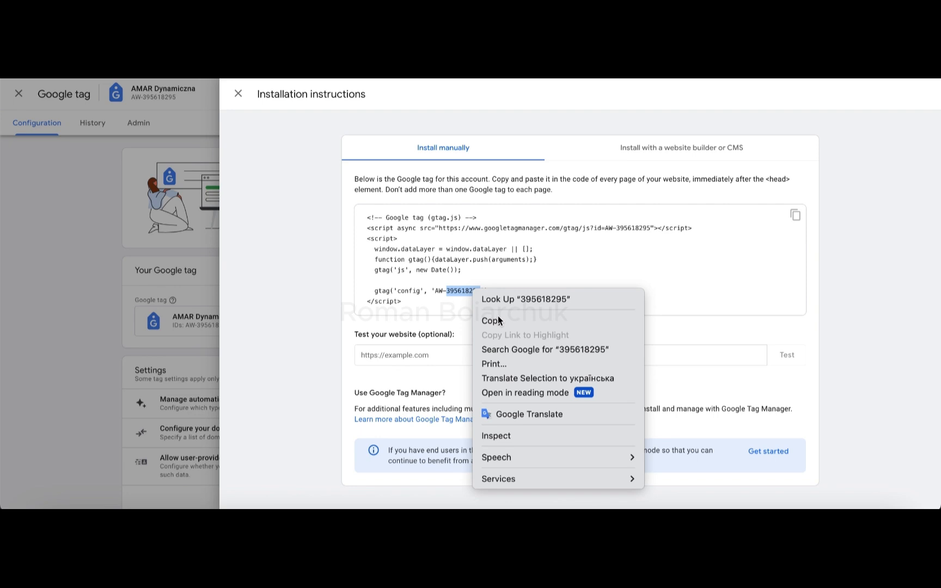
left_click(498, 316)
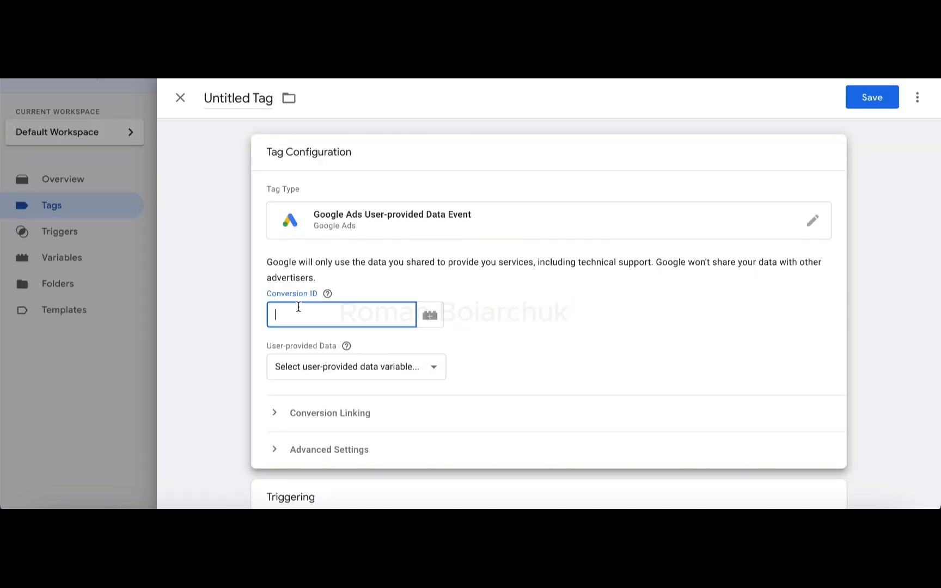
right_click(298, 320)
left_click(322, 378)
Step: Create a new user-provided data variable for the tag, using manual configuration with Email set to {{Mail Input 24}}
left_click(324, 366)
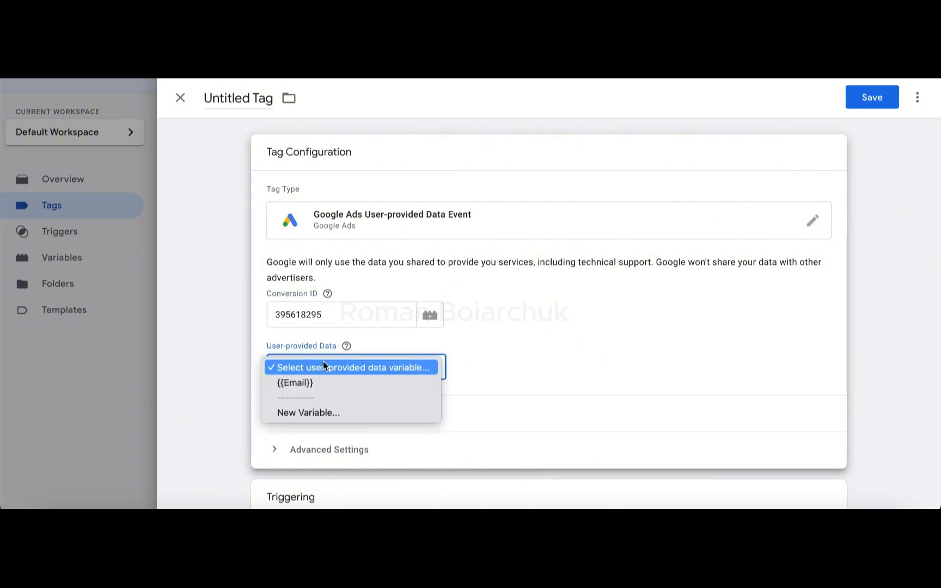
left_click(324, 412)
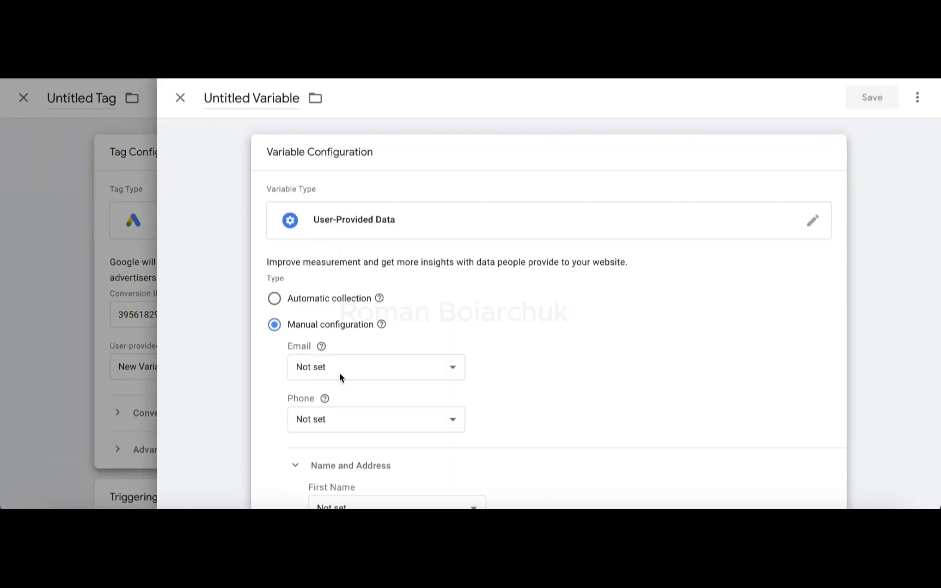
left_click(339, 371)
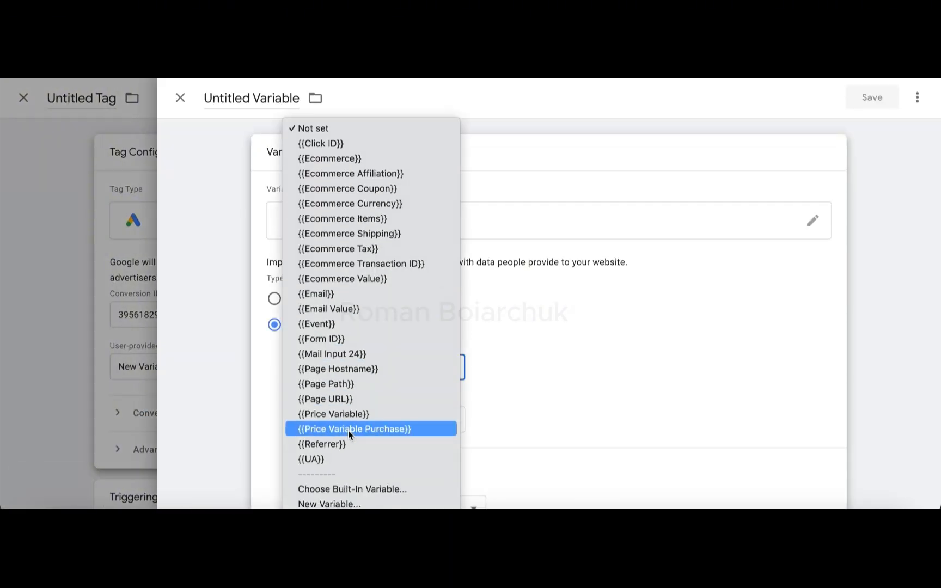
left_click(349, 354)
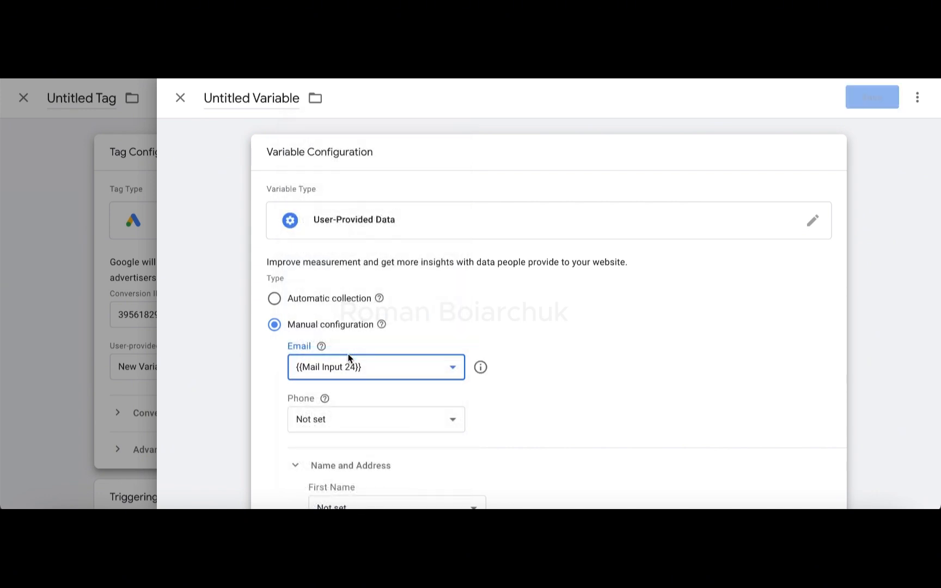
scroll(354, 373, "down", 5)
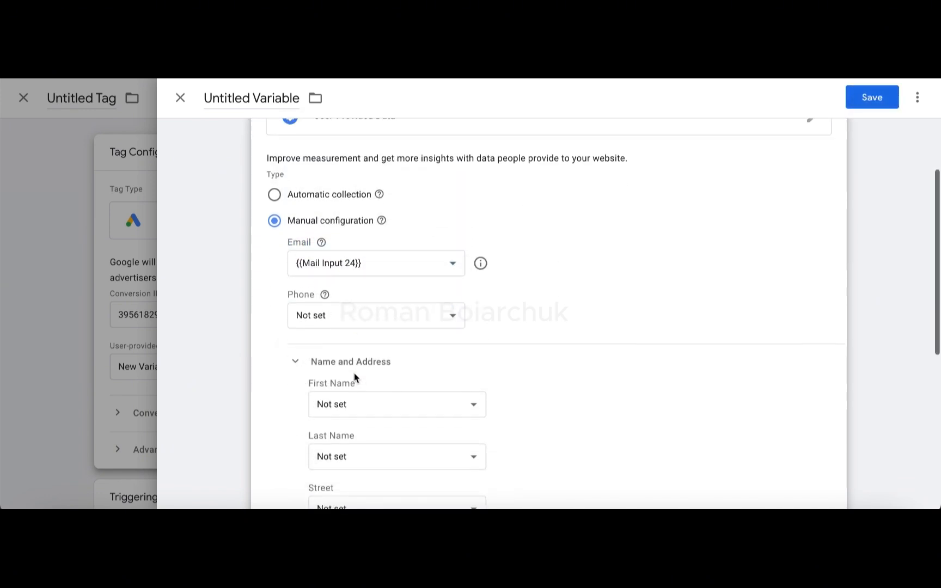
scroll(354, 373, "up", 5)
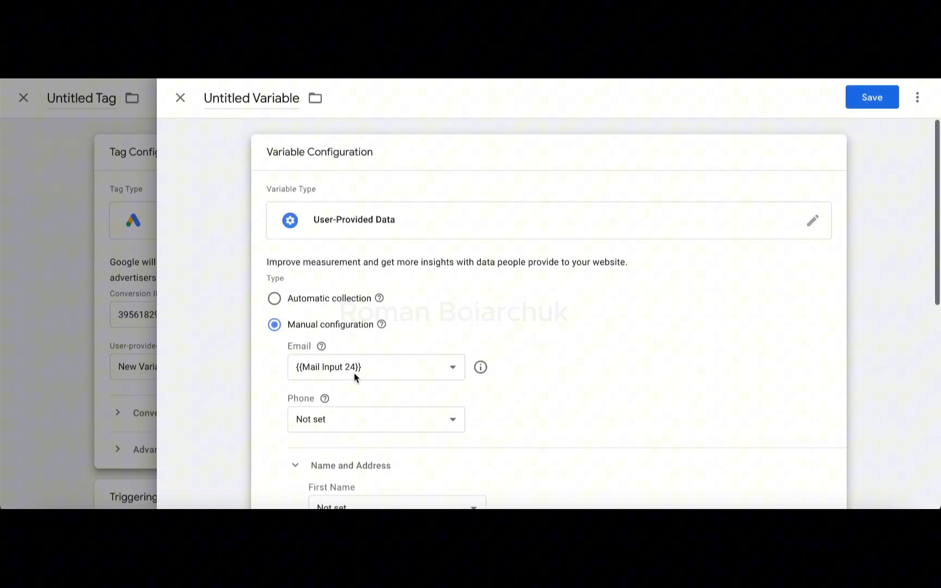
Step: Name the user-provided data variable "Mail Variable" and save it
triple_click(269, 97)
type("Mail")
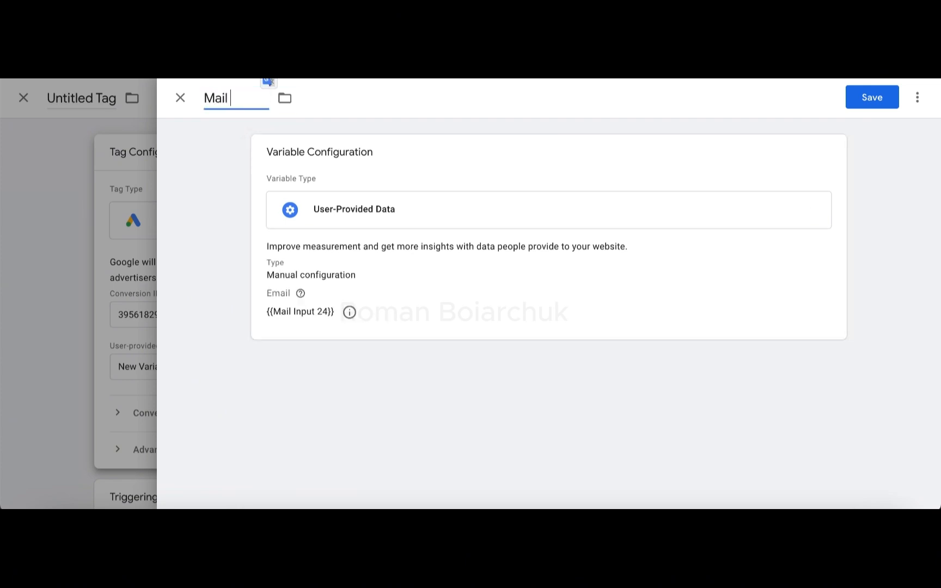
type(" Variable")
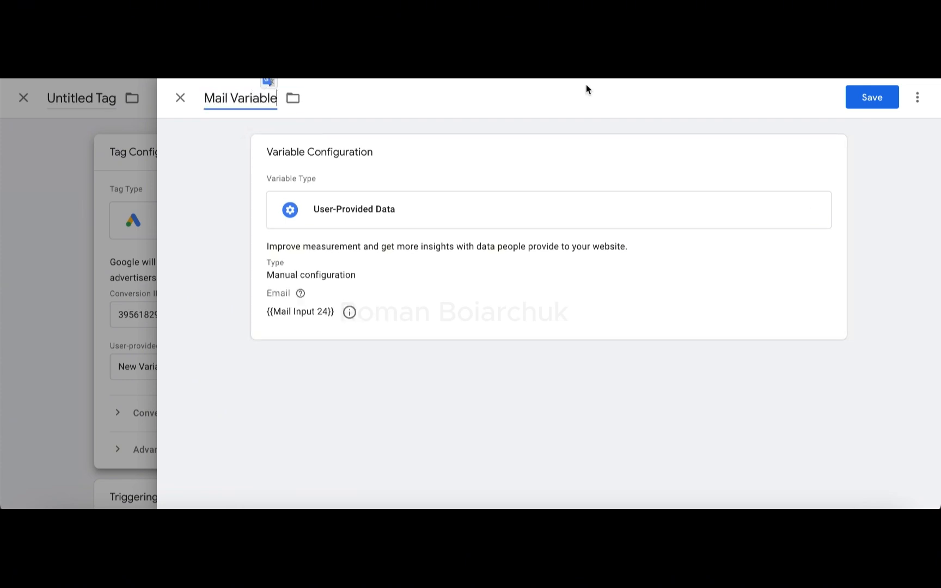
left_click(858, 101)
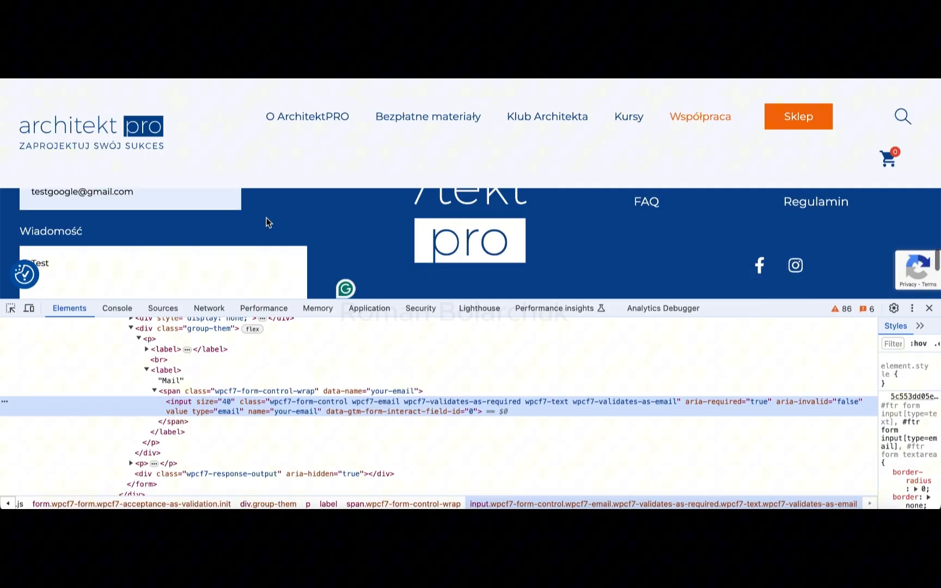
scroll(265, 262, "down", 4)
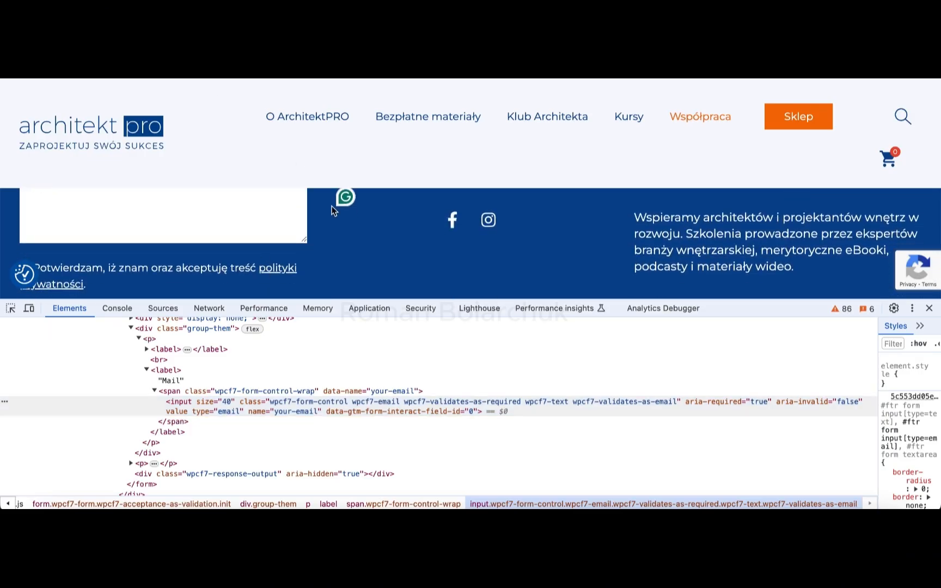
scroll(343, 253, "up", 5)
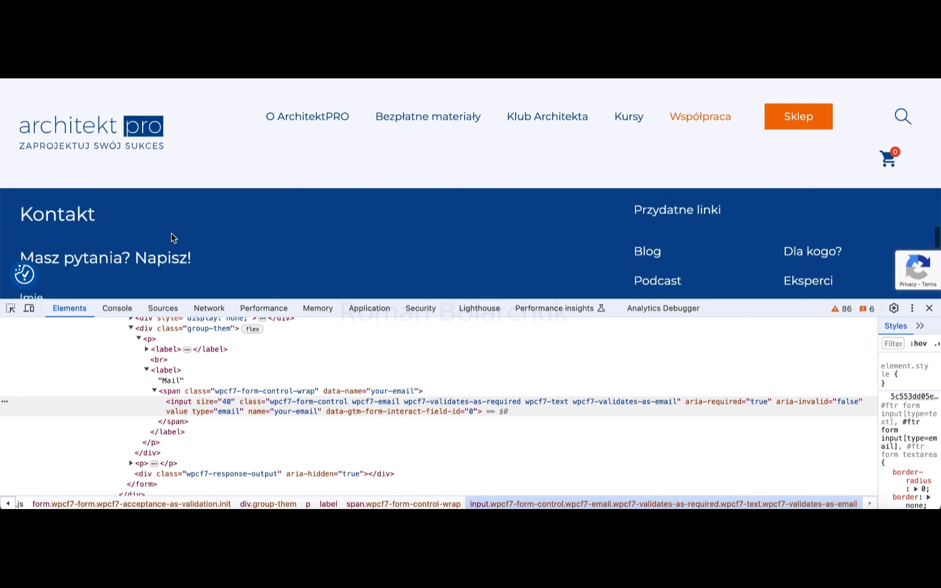
scroll(202, 254, "down", 1)
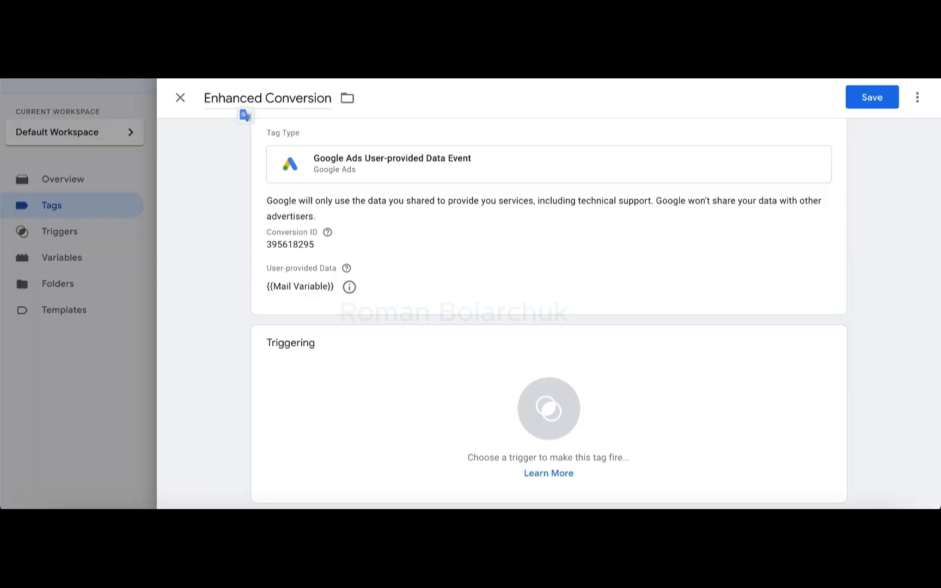
Step: Add the existing Form Submission trigger to the Enhanced Conversion tag and open that trigger for editing
left_click(332, 376)
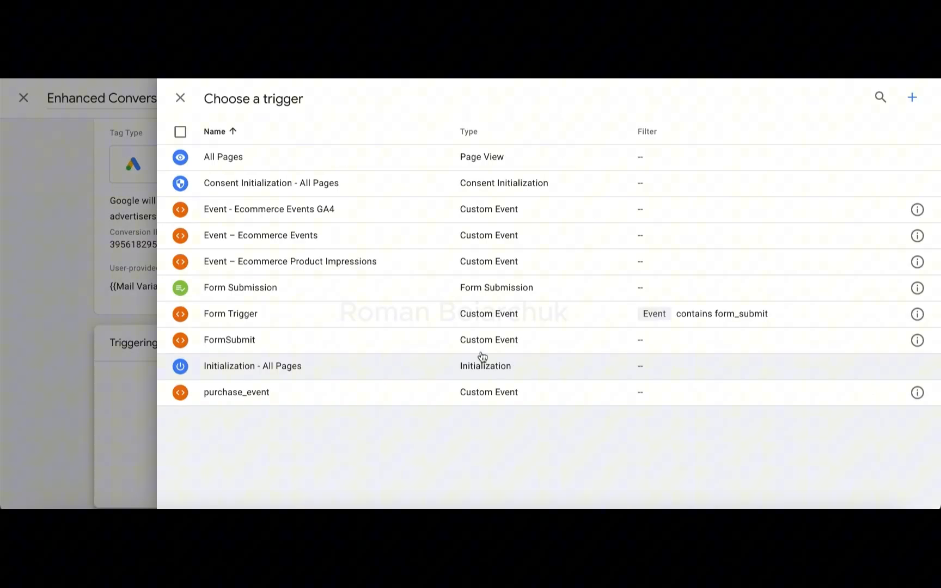
left_click(317, 287)
left_click(349, 442)
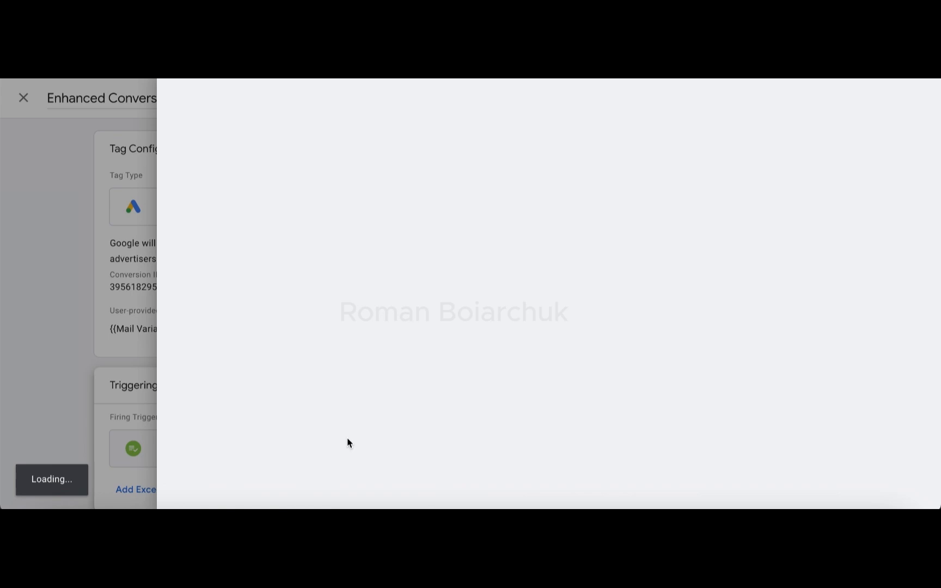
Step: Limit the Form Submission trigger to some forms where Page URL contains "kontakt", then save the trigger and the tag
left_click(309, 330)
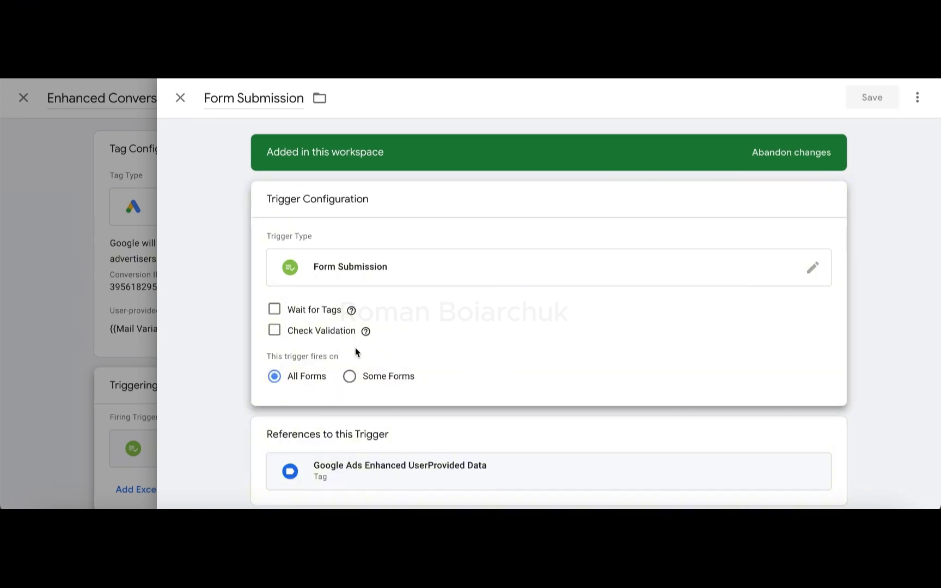
left_click(348, 376)
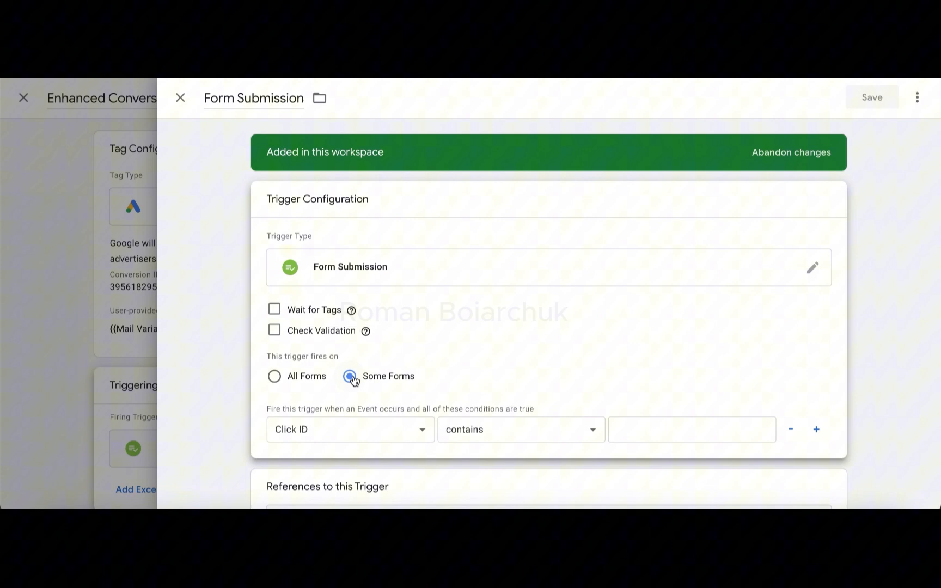
left_click(352, 429)
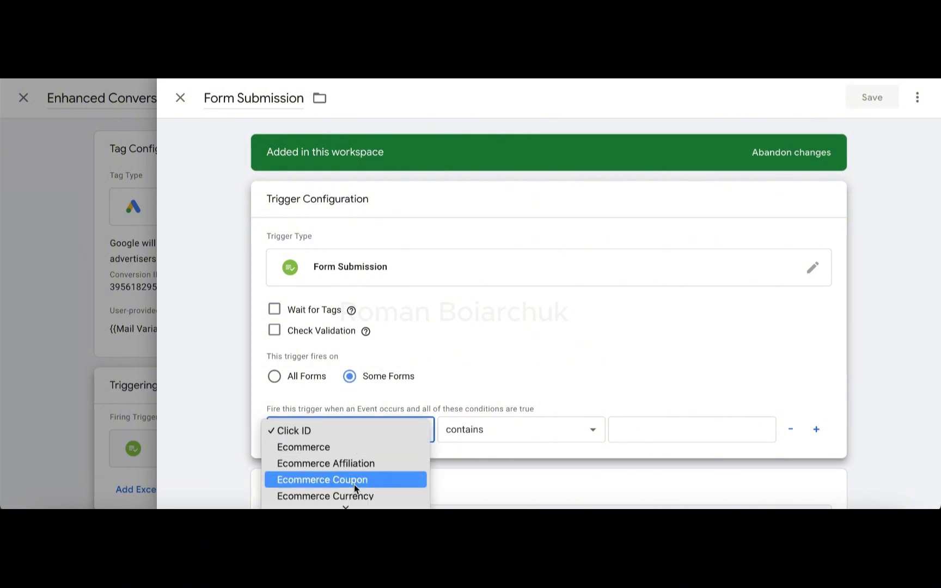
scroll(353, 485, "down", 10)
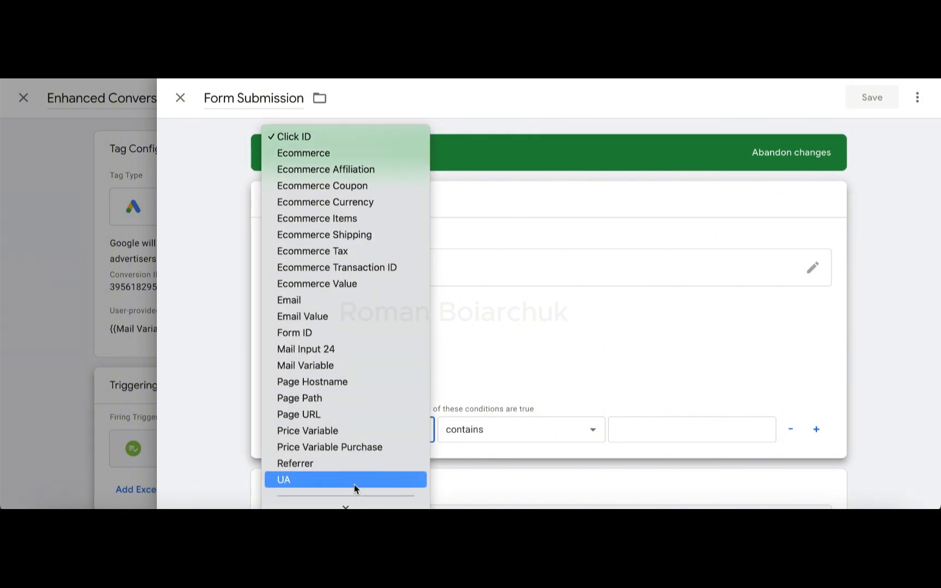
left_click(324, 416)
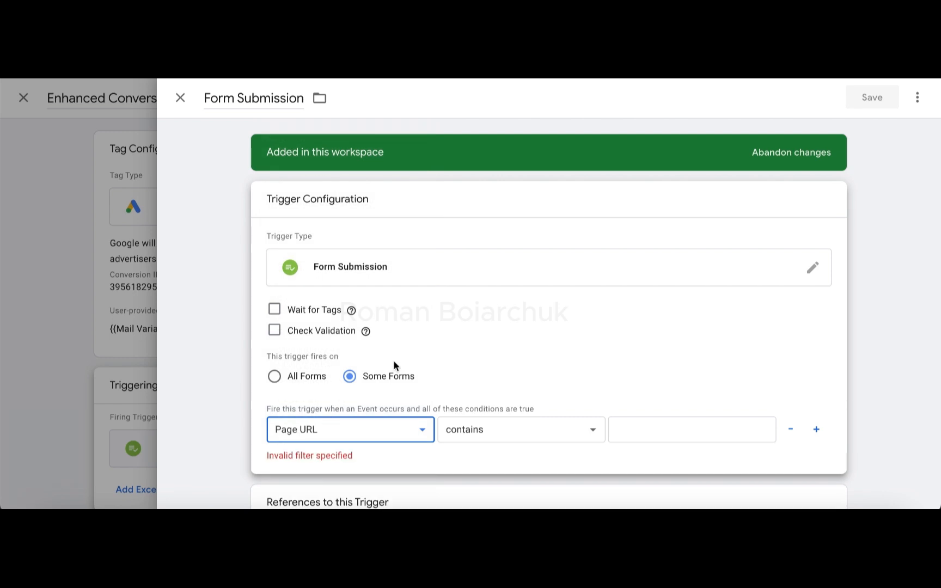
type("kontakt")
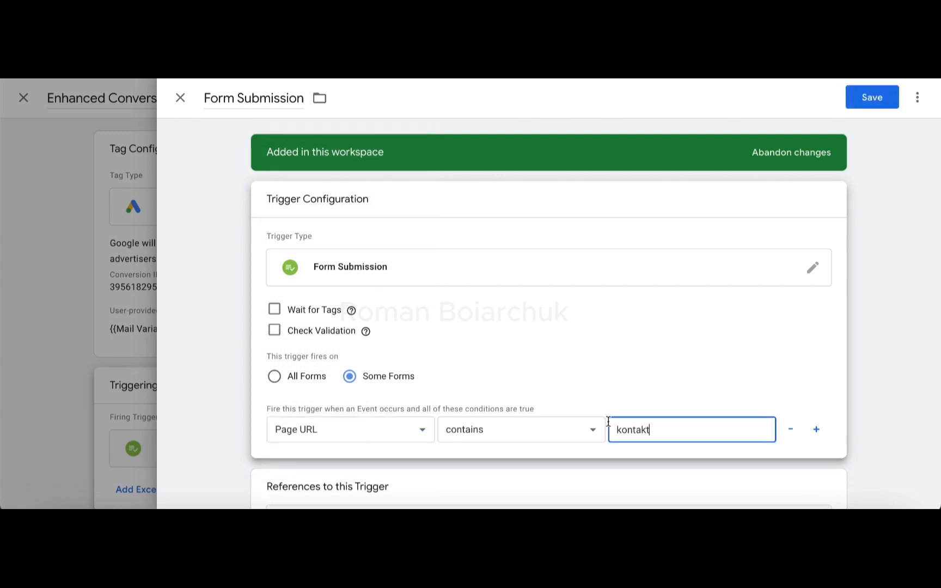
left_click(878, 97)
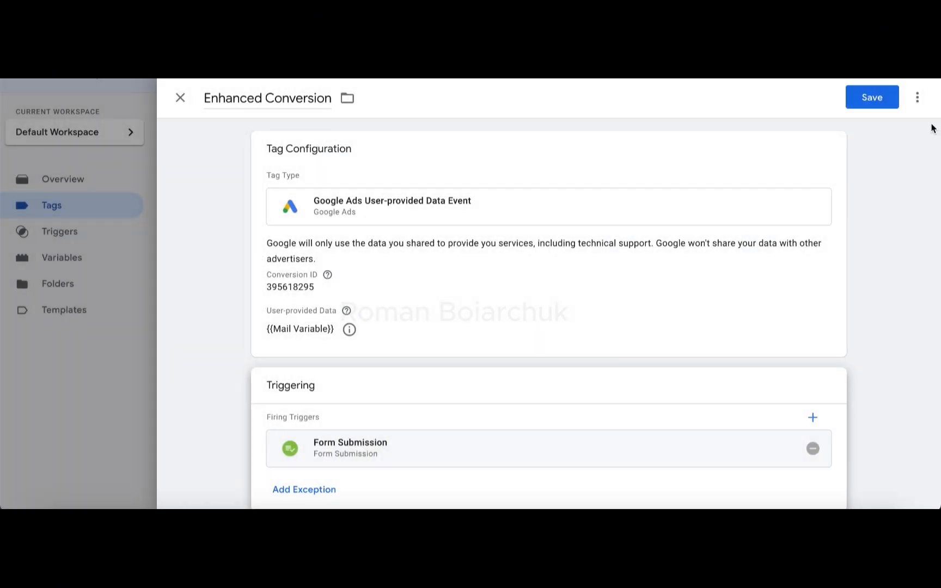
left_click(878, 97)
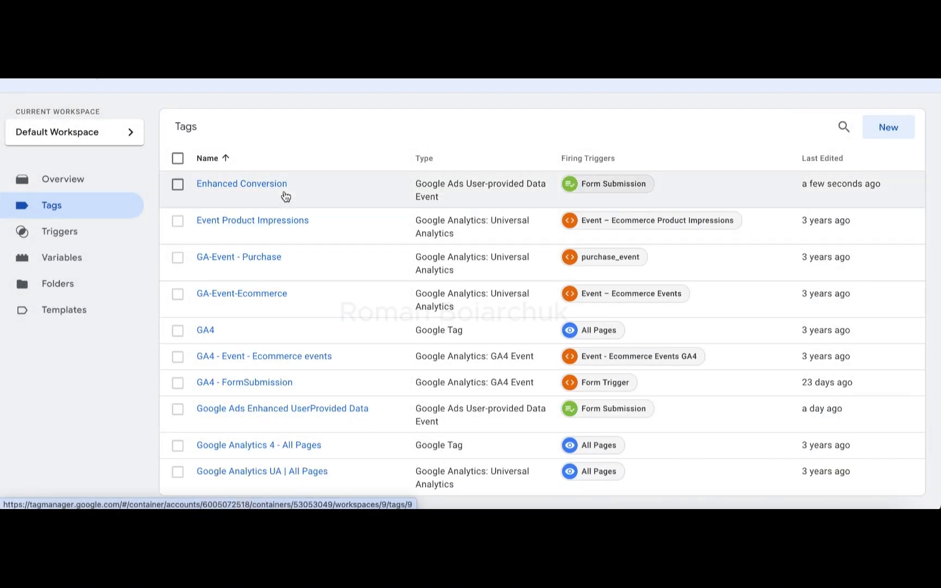
Step: Create a new Google Ads Conversion Linker tag that fires on All Pages
left_click(893, 128)
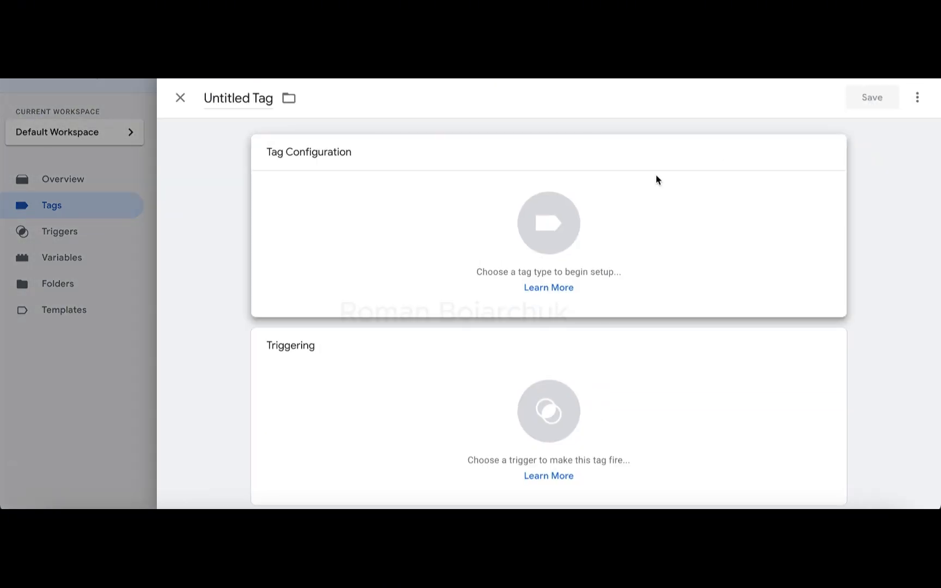
left_click(656, 176)
left_click(654, 257)
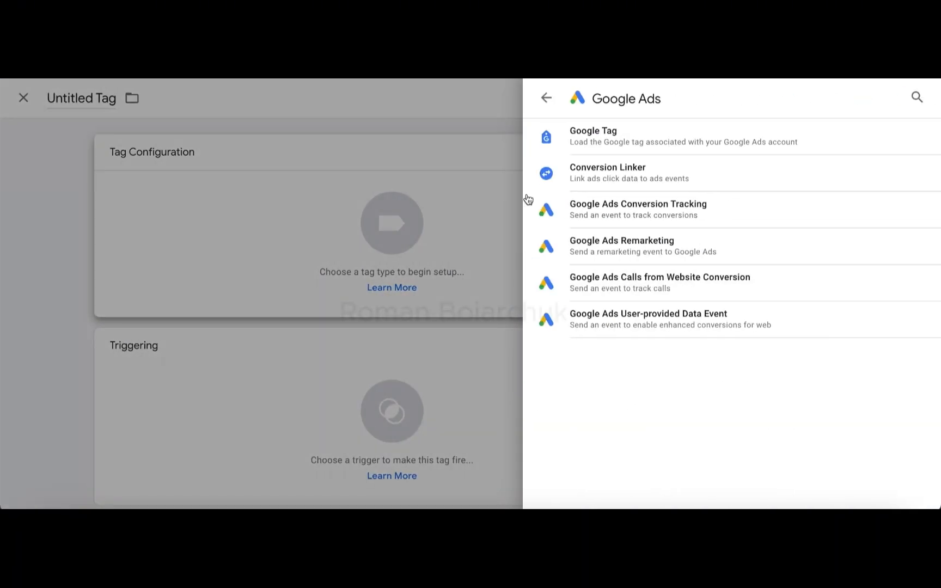
left_click(576, 173)
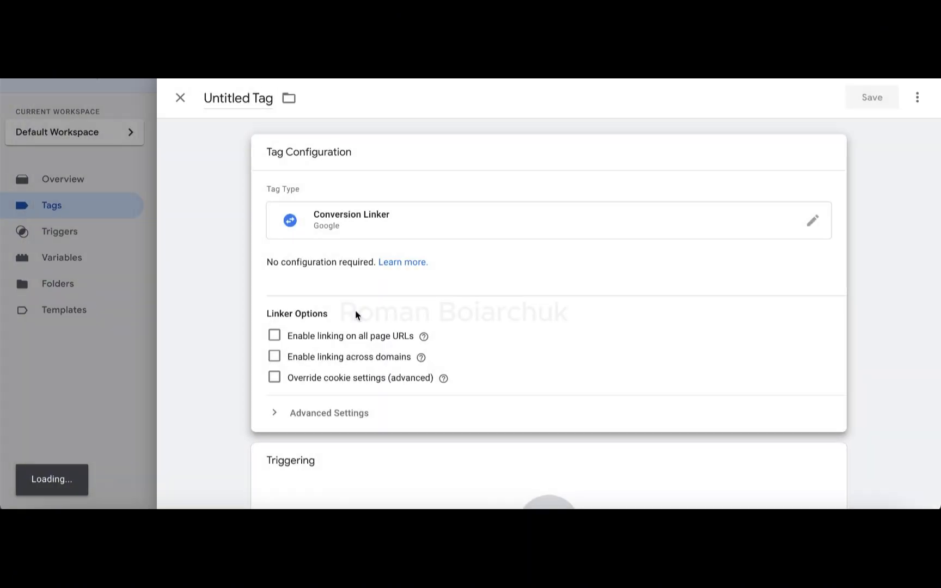
scroll(355, 313, "down", 2)
left_click(315, 408)
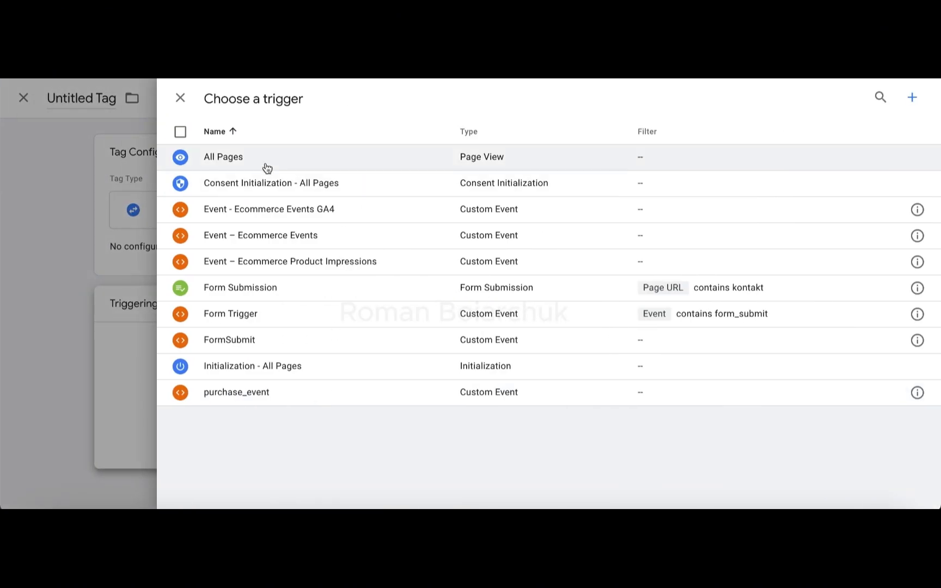
left_click(267, 160)
Step: Name the new tag "Conversion Linker" and save it
left_click(248, 101)
type("Co")
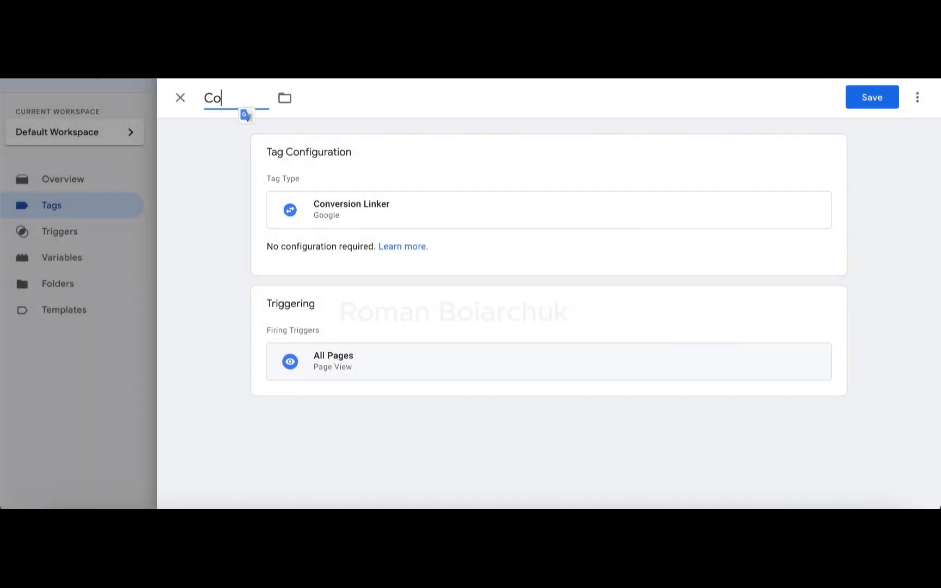
type("nversion Linker")
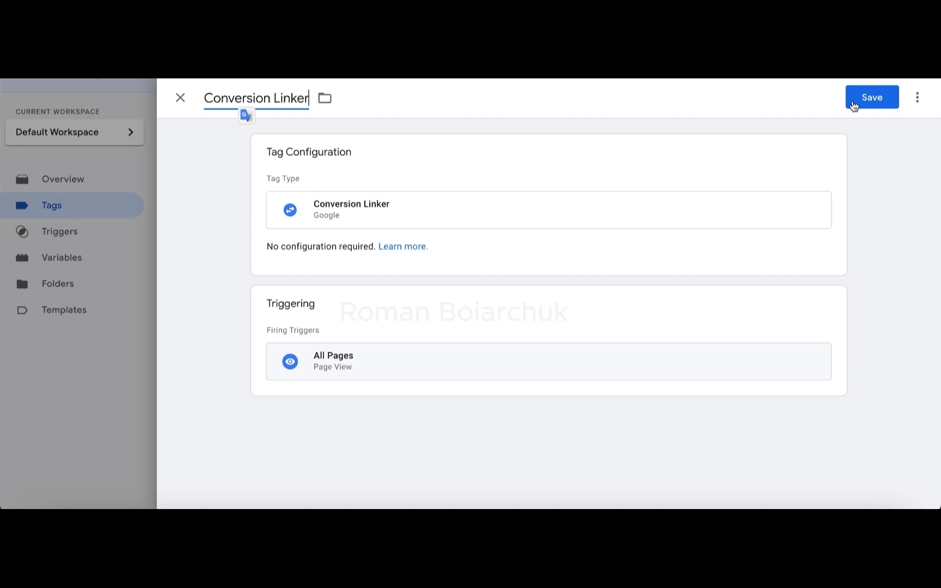
left_click(886, 104)
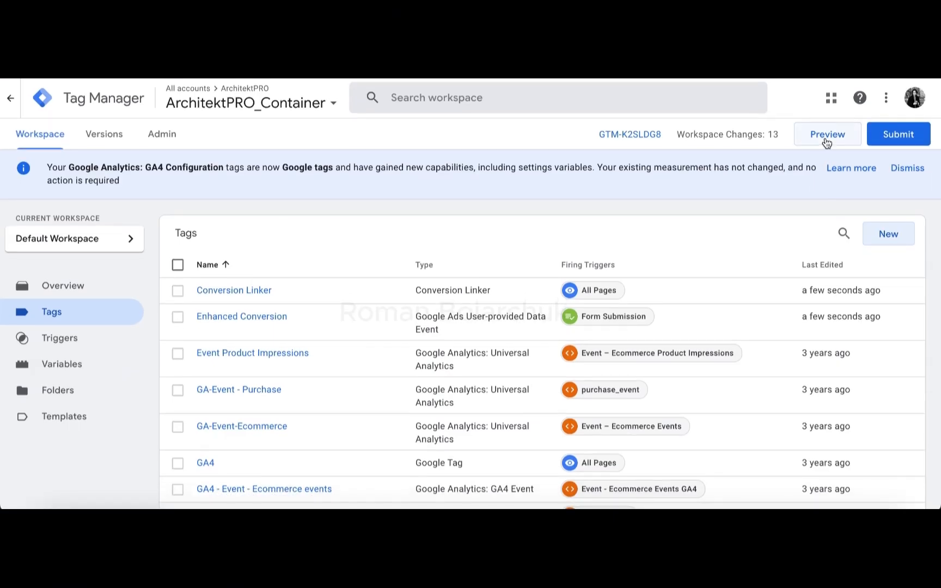
Step: Start preview mode for the container and connect Tag Assistant to architektpro.pl
left_click(827, 137)
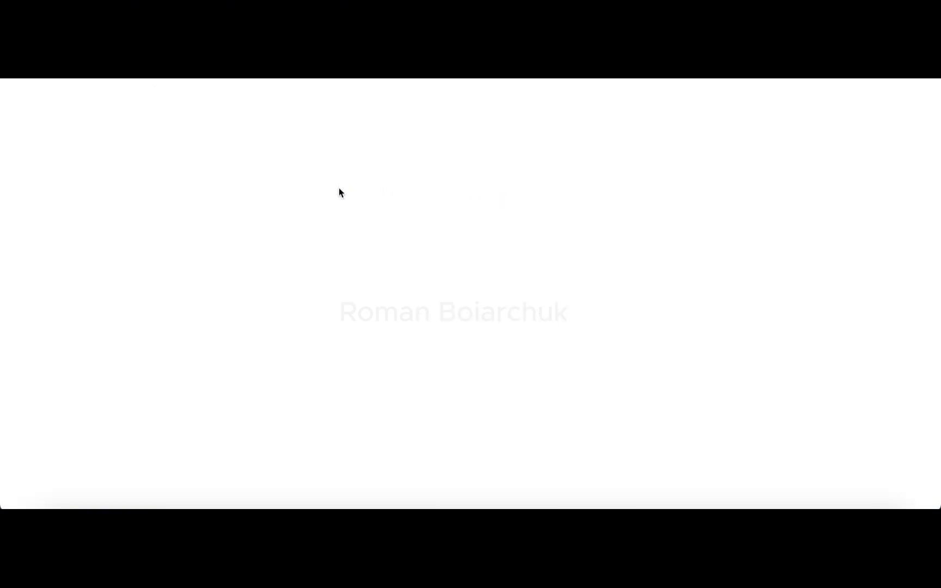
left_click(471, 391)
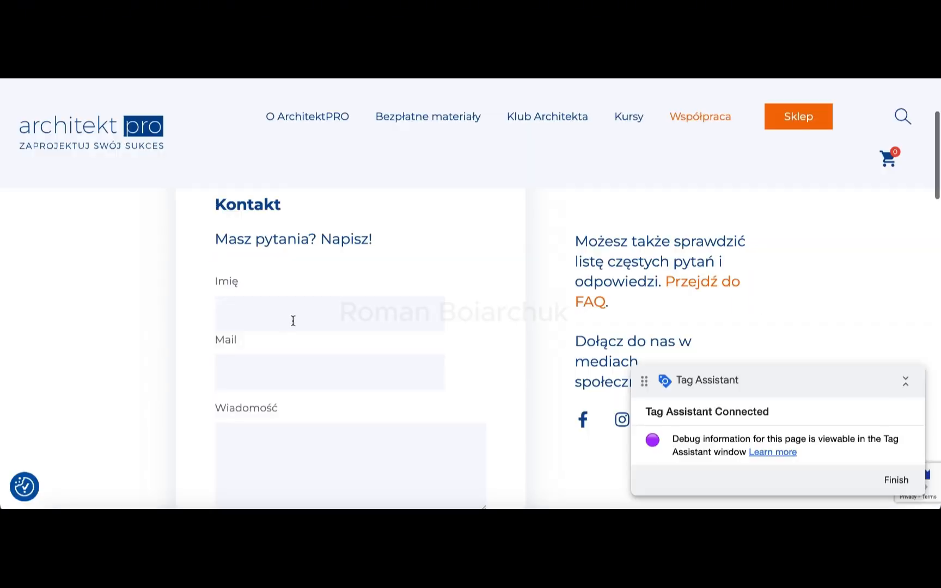
left_click(284, 312)
Step: Fill in the Kontakt form on the previewed page with "test" as the name and a test e-mail address
scroll(285, 316, "up", 4)
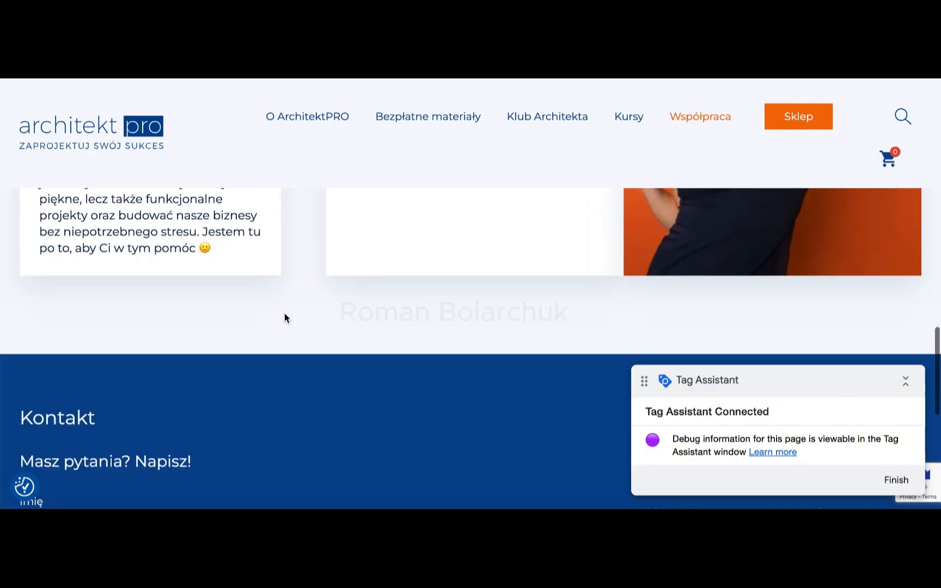
scroll(284, 318, "down", 5)
left_click(86, 226)
left_click(119, 253)
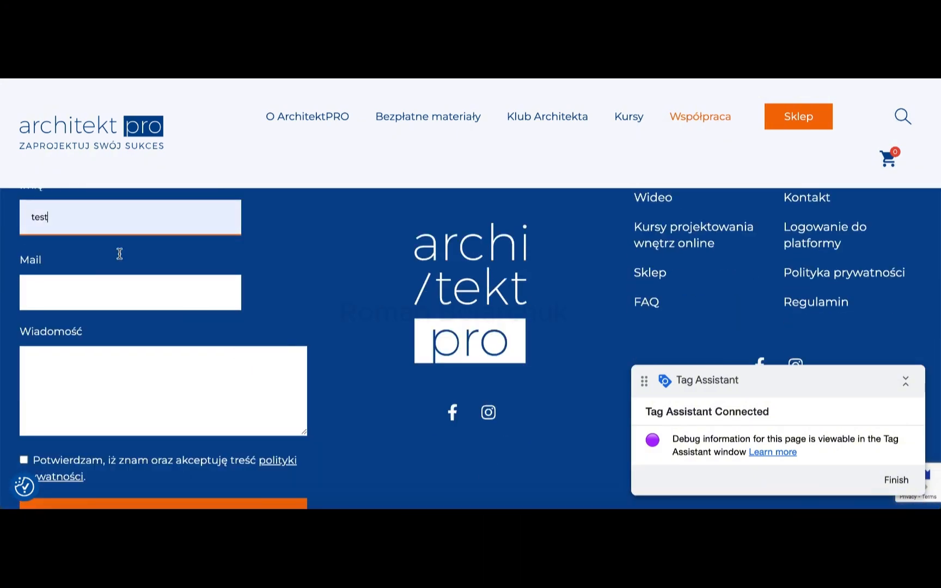
left_click(67, 293)
left_click(112, 323)
Step: Enter "We are testing enhanced conversions" as the message, accept the privacy policy and submit the form
left_click(86, 366)
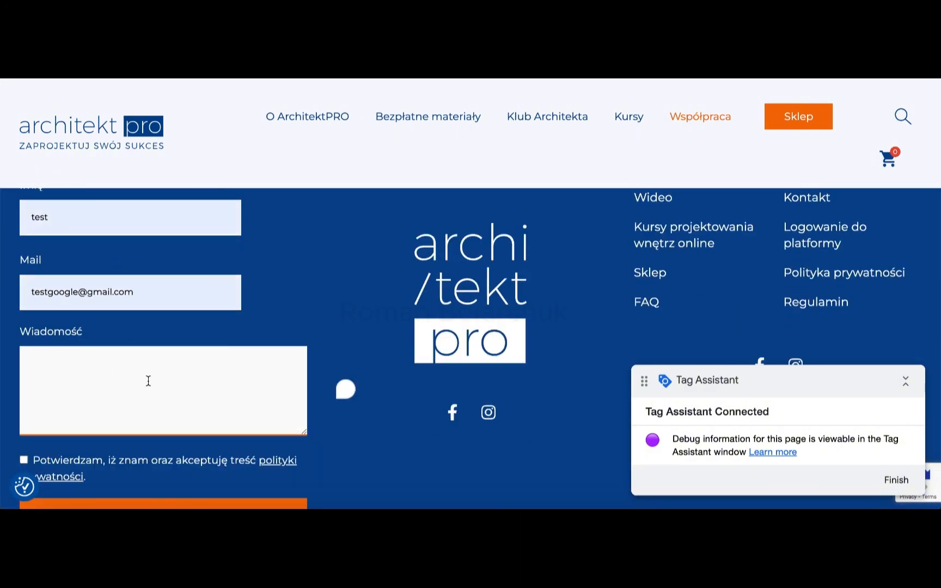
type("We are tes")
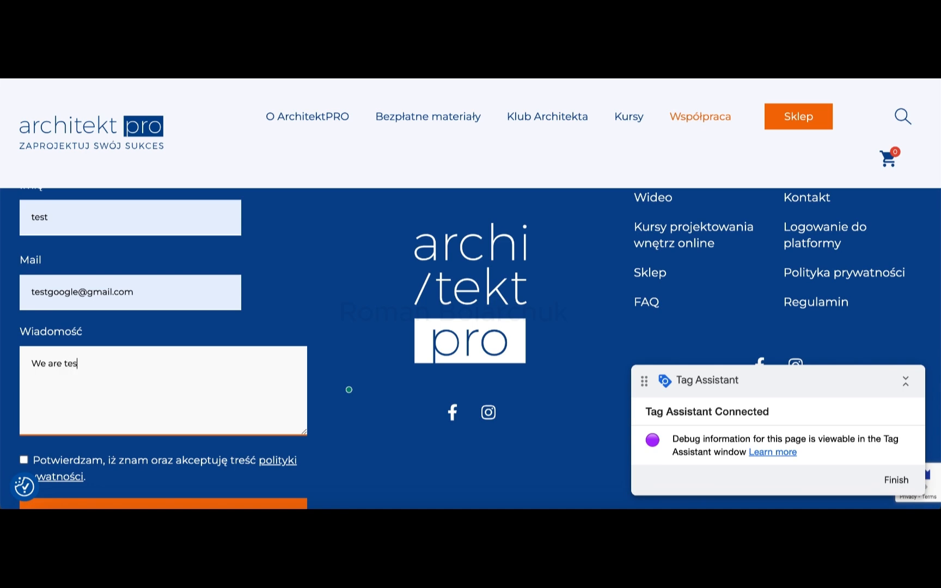
type("ting enhanced conversions")
left_click(25, 460)
scroll(40, 447, "down", 2)
left_click(166, 411)
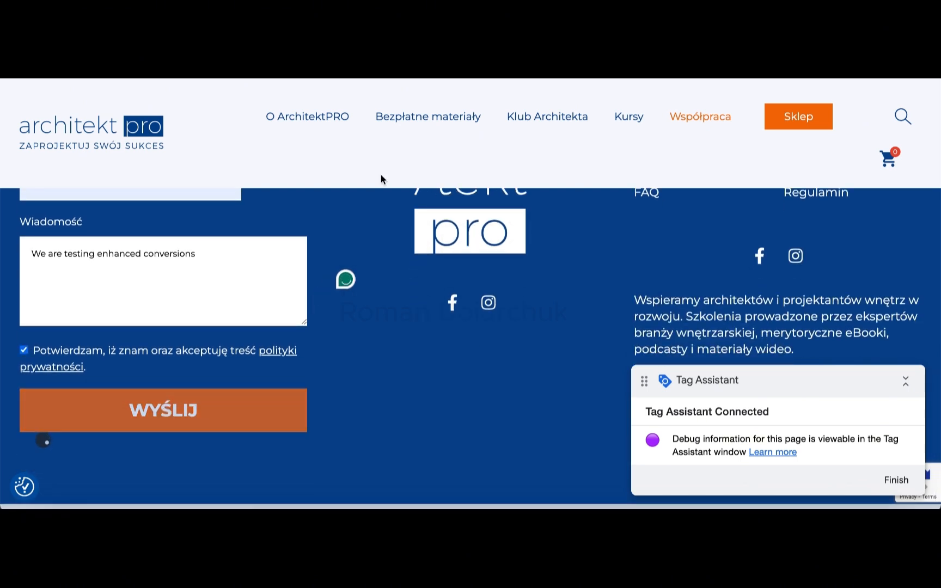
Step: Switch back to Tag Assistant, check the fired tags in the summary and examine the details of the Enhanced Conversion tag
mouse_move(414, 117)
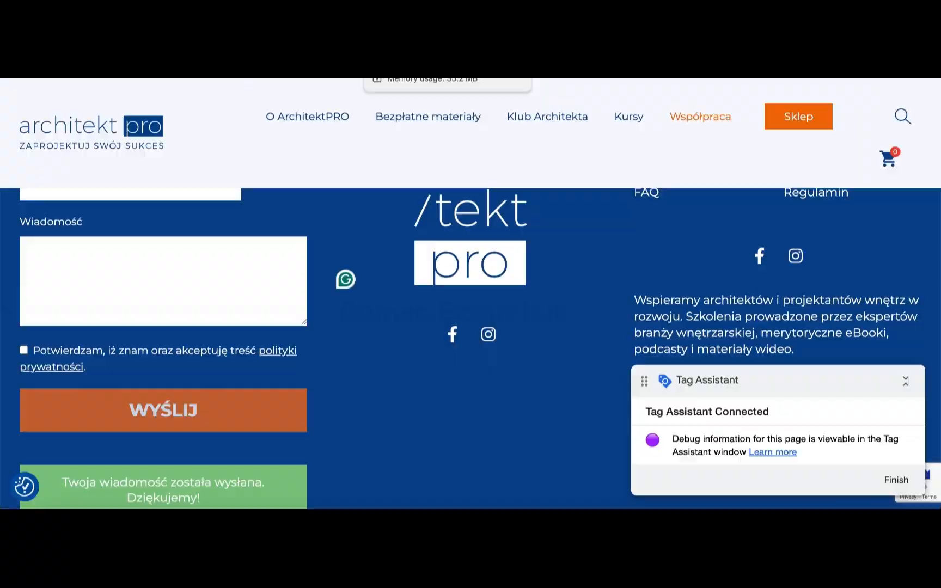
left_click(425, 33)
left_click(470, 325)
scroll(484, 325, "down", 2)
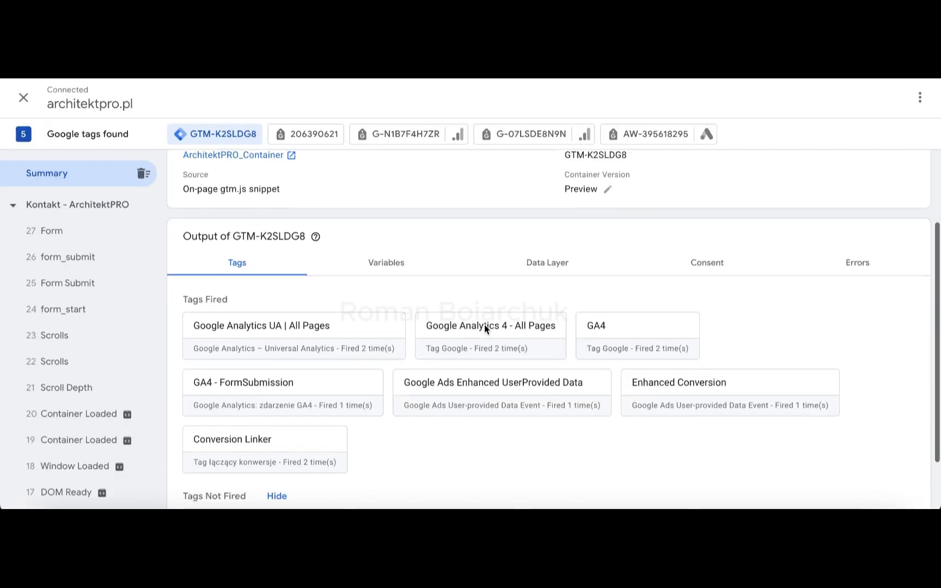
left_click(645, 393)
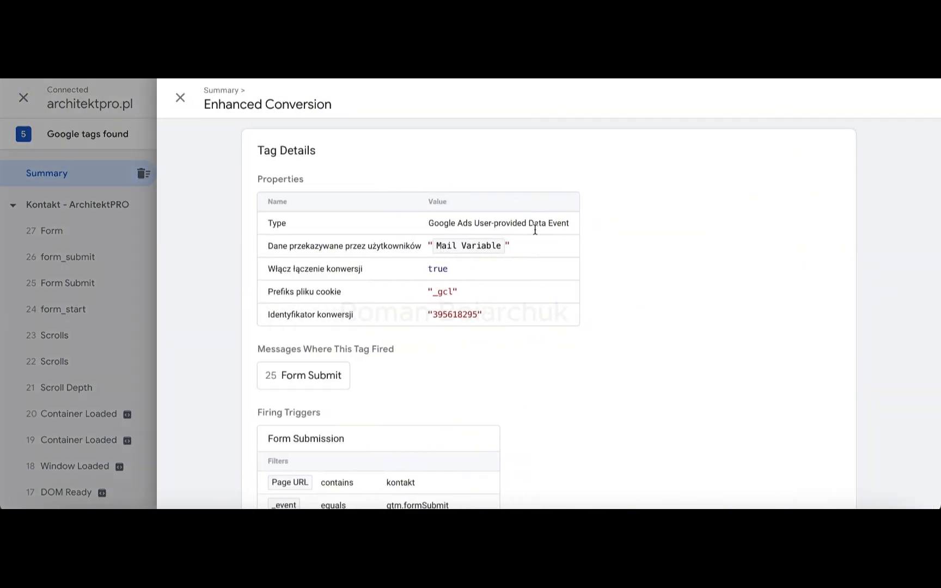
left_click(181, 97)
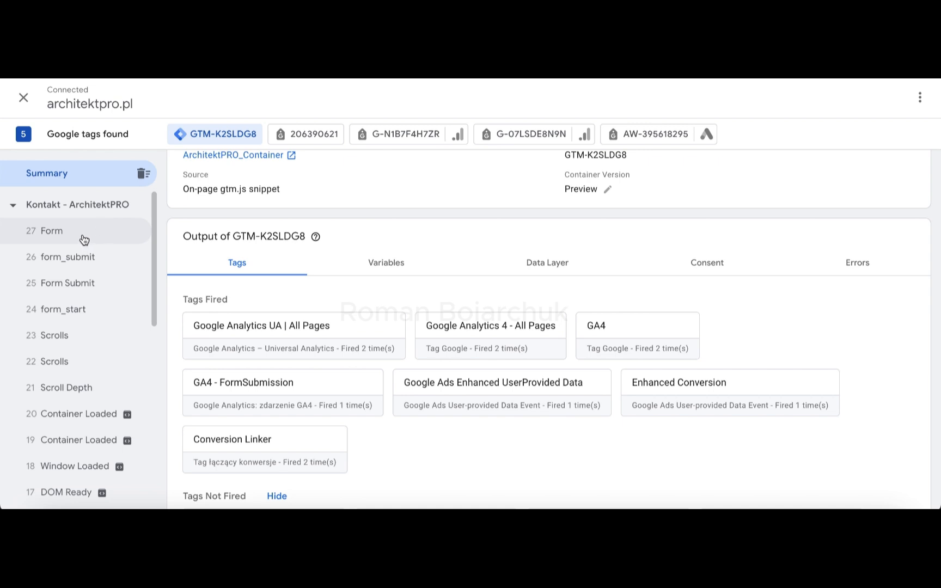
Step: Inspect the variables of the form_submit event and check the values of Mail Input 24 and Mail Variable
left_click(83, 236)
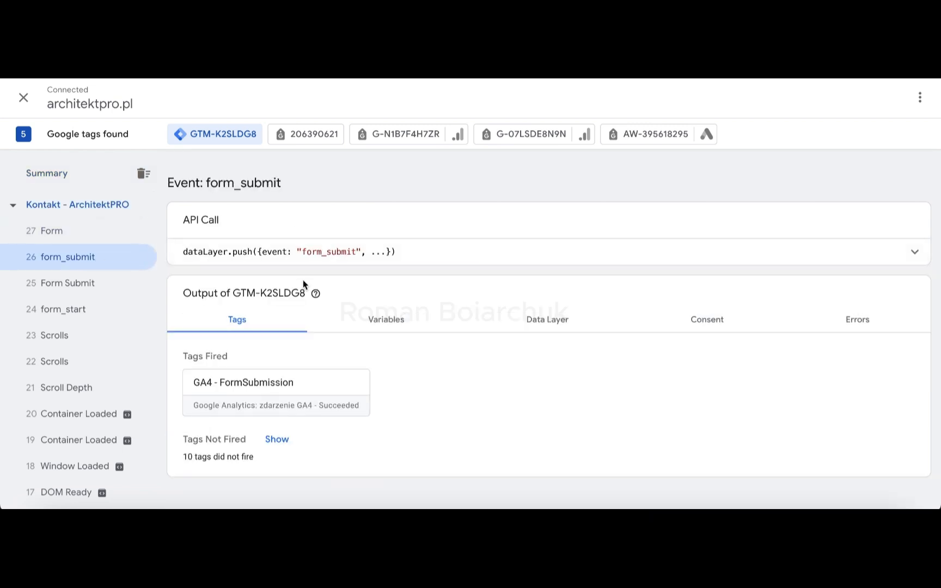
left_click(406, 326)
scroll(443, 385, "down", 6)
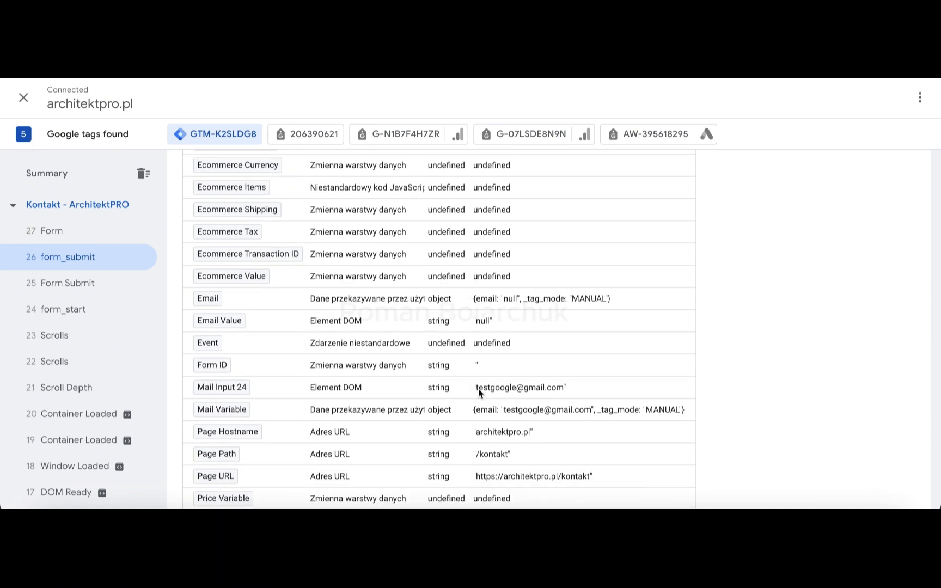
left_click_drag(478, 388, 543, 393)
left_click(468, 400)
scroll(567, 370, "up", 6)
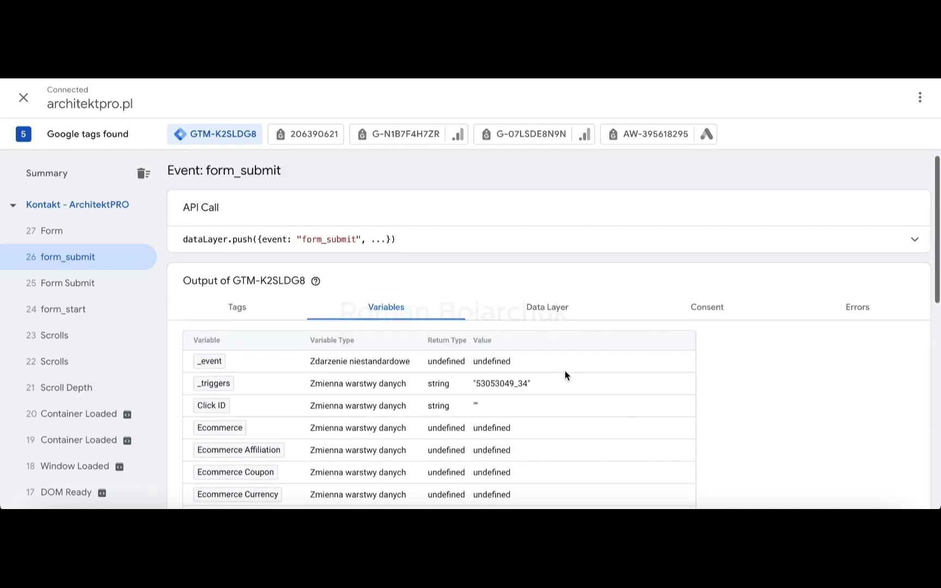
scroll(564, 370, "up", 1)
scroll(559, 298, "up", 1)
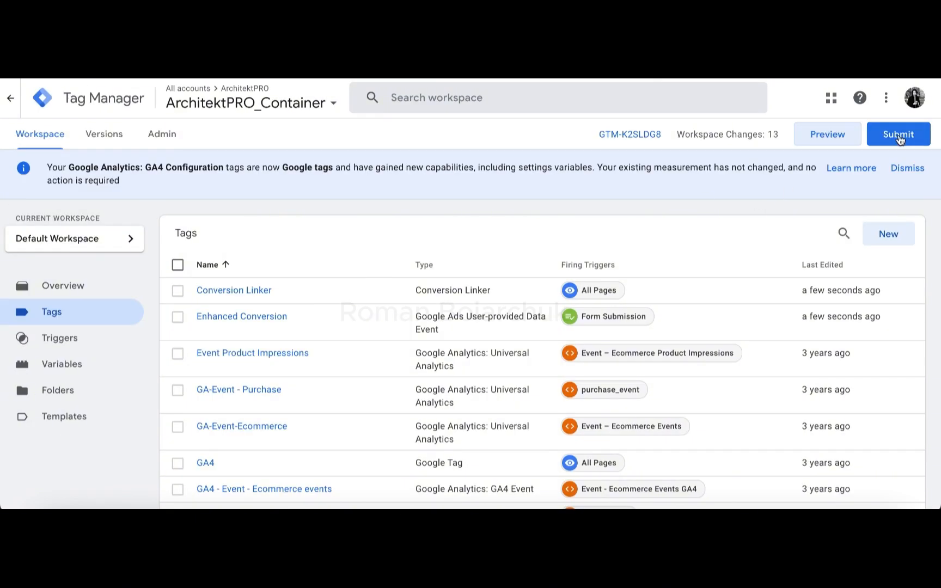
Step: Switch to Tag Manager, publish the workspace changes to Live without a version name or description, and close the version summary
left_click(897, 132)
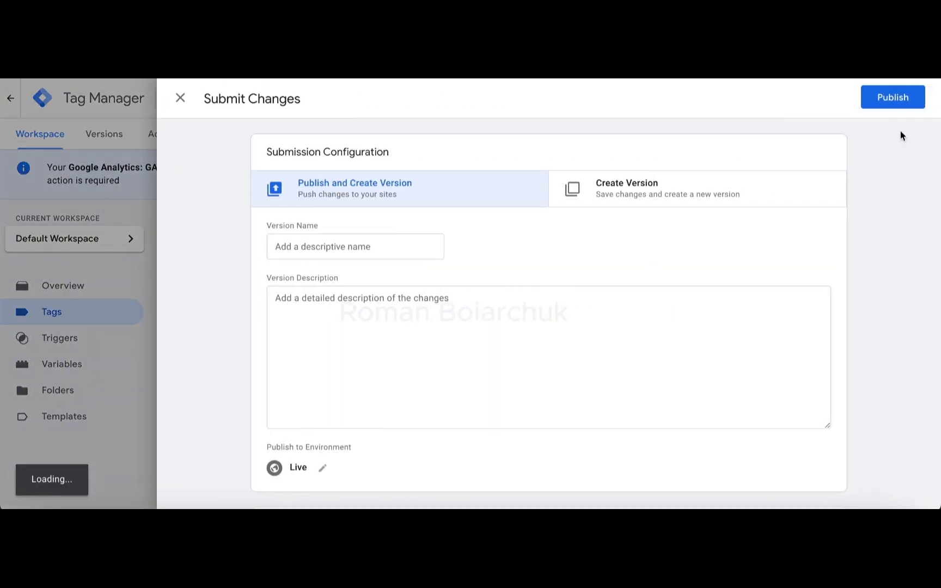
left_click(893, 98)
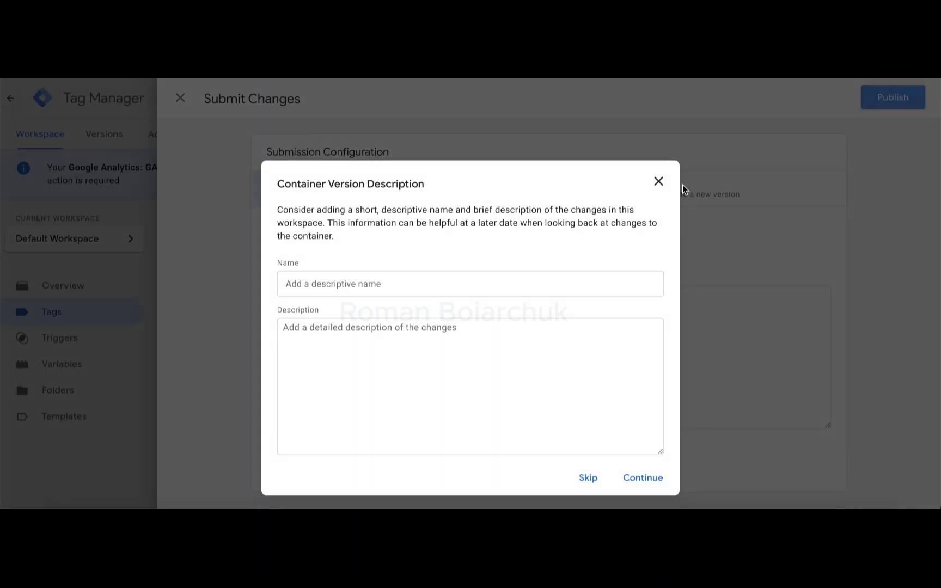
left_click(645, 477)
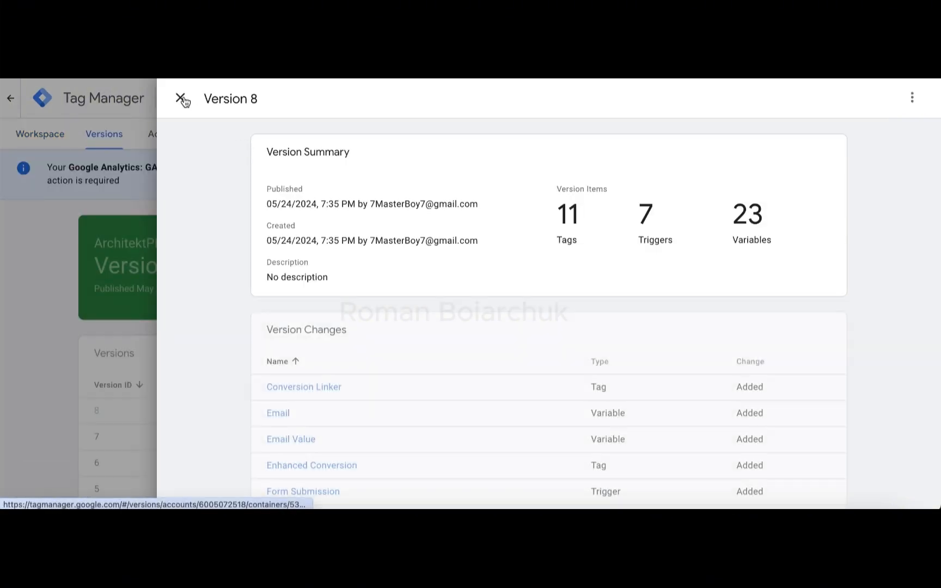
left_click(181, 98)
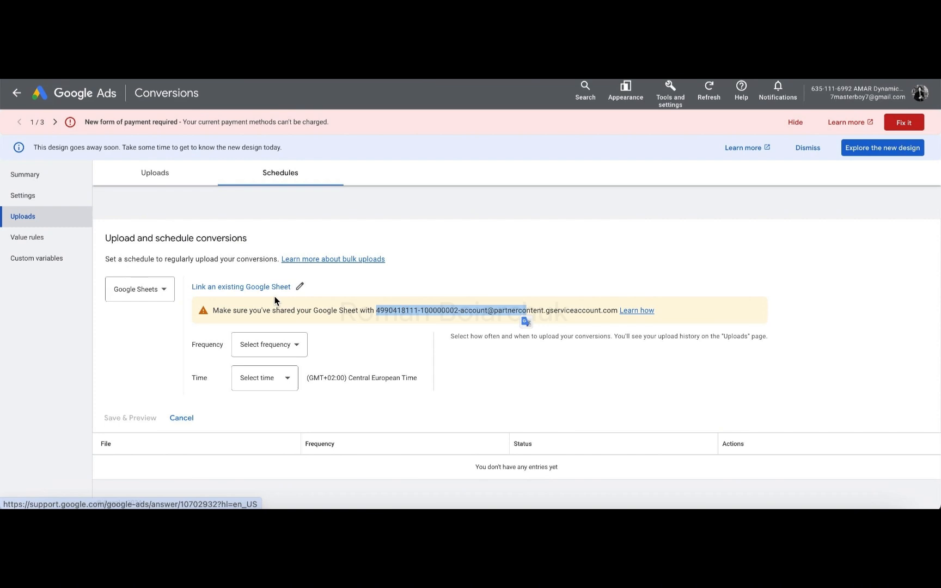
Step: Switch to Google Ads and open the schedules for conversion uploads
left_click(263, 307)
left_click(674, 87)
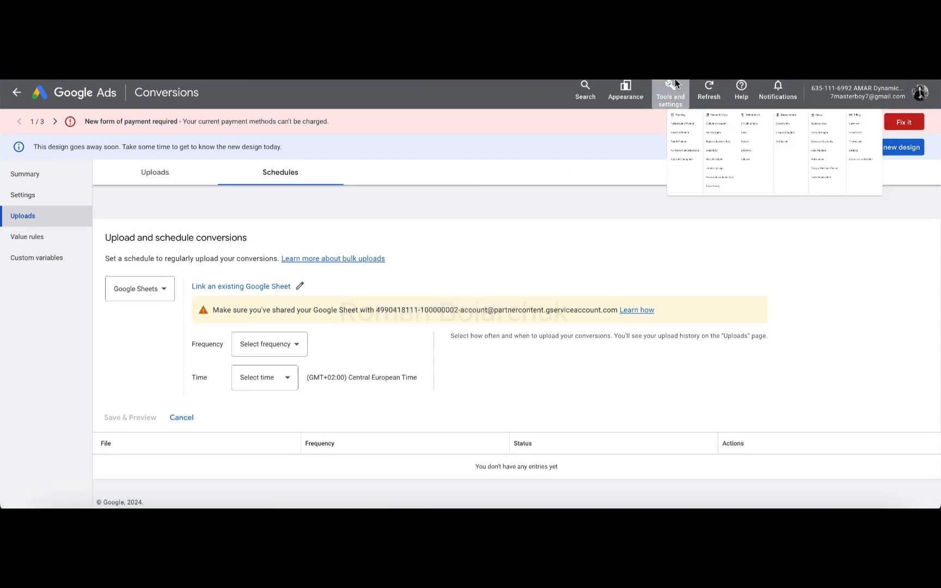
left_click(613, 146)
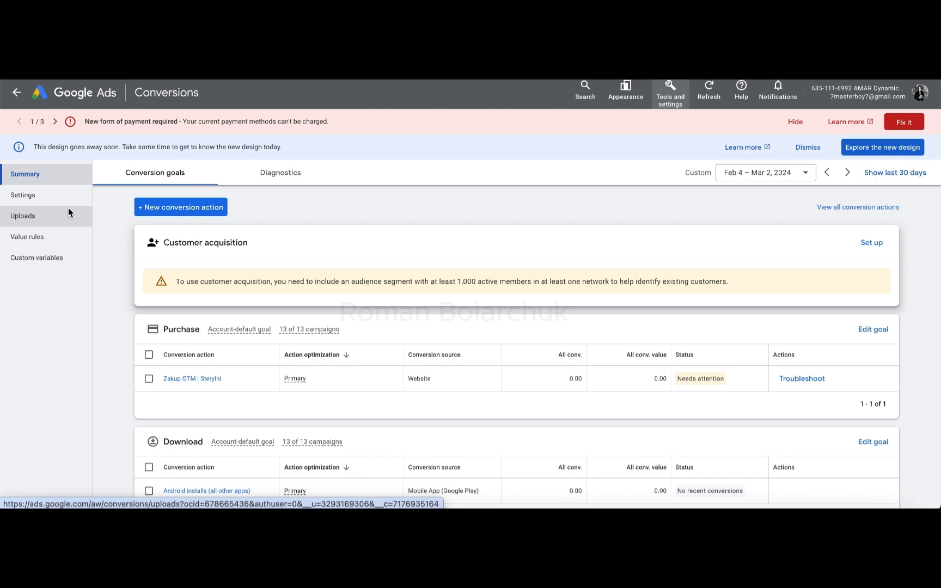
left_click(50, 217)
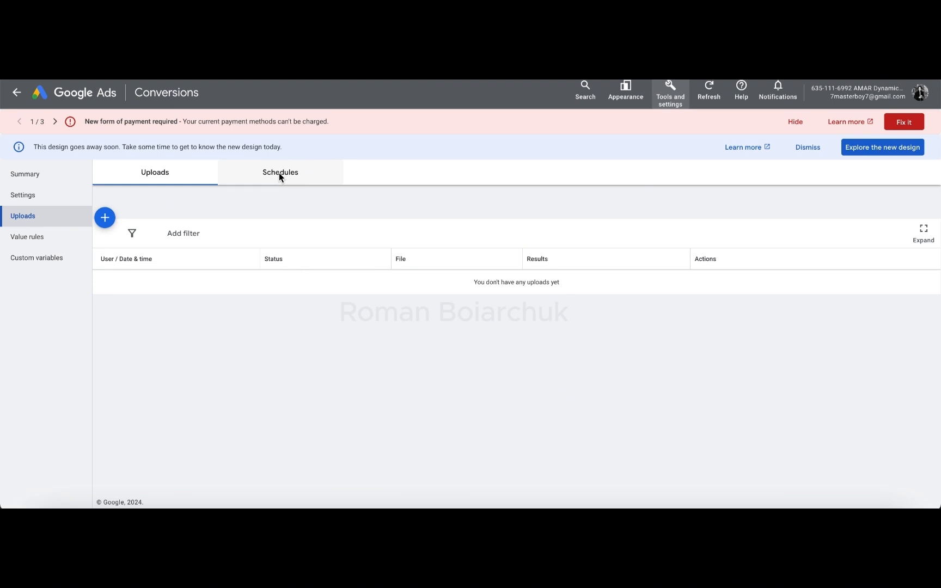
left_click(307, 183)
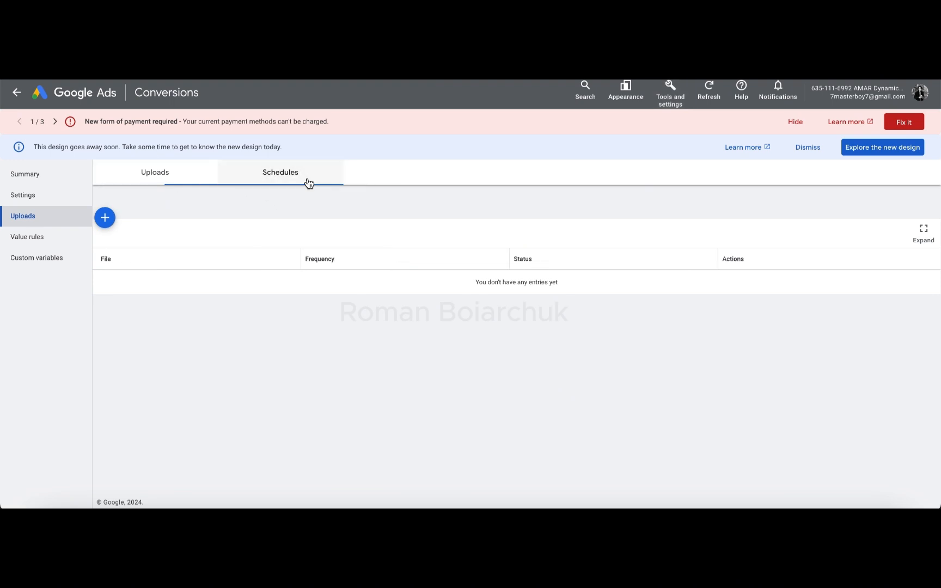
Step: Add a new conversion upload schedule with Google Sheets as the source
left_click(105, 219)
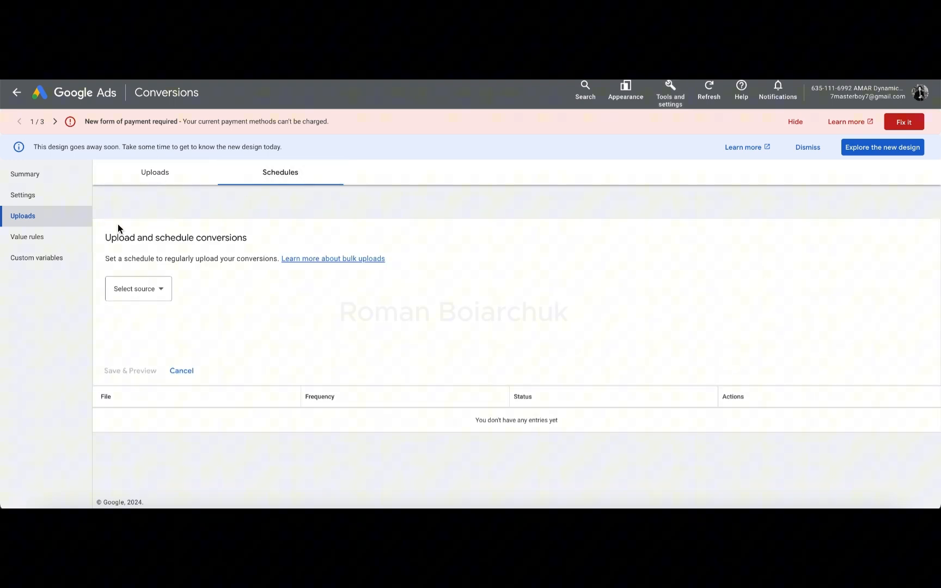
left_click(155, 289)
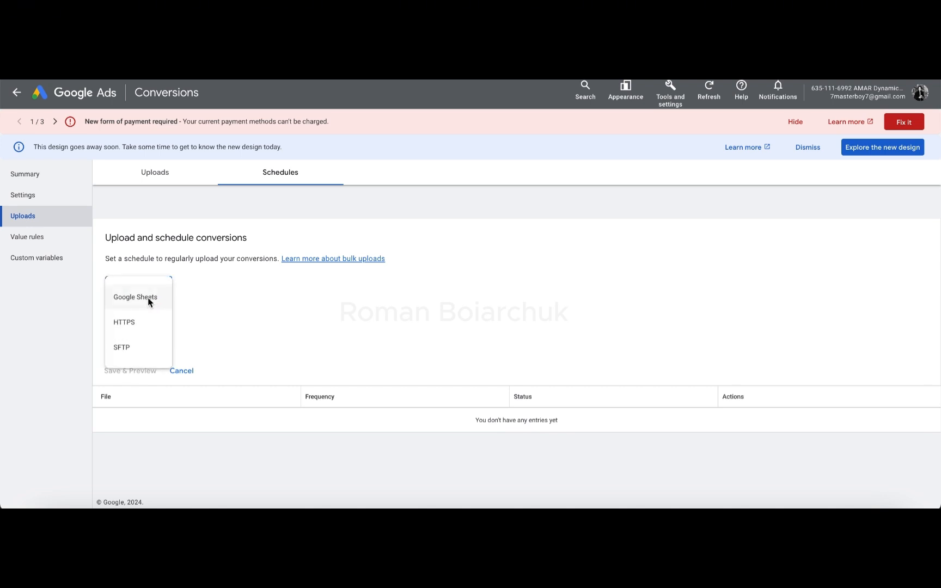
left_click(147, 298)
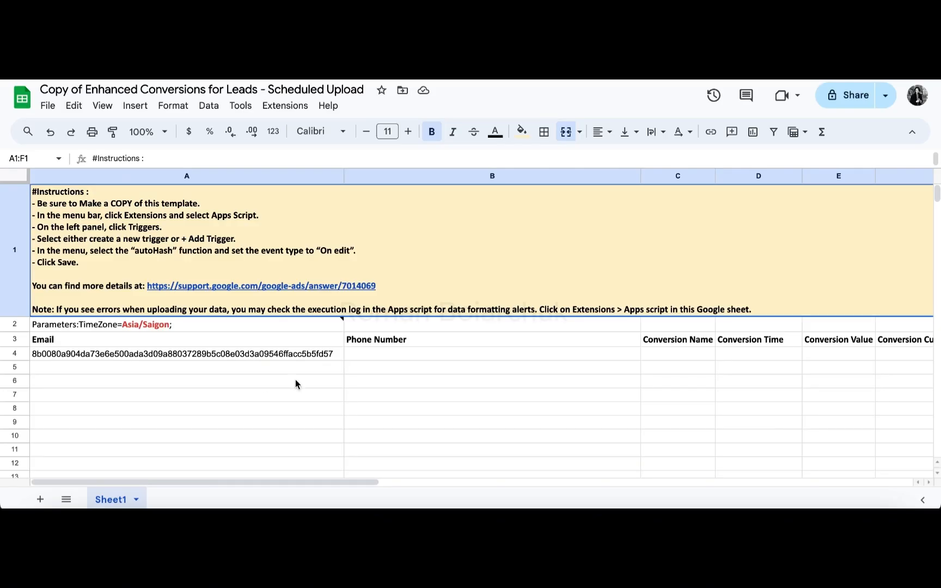
Step: Switch to the Enhanced Conversions for Leads sheet and replace the Email value in row 4 with a test e-mail address
scroll(613, 378, "down", 1)
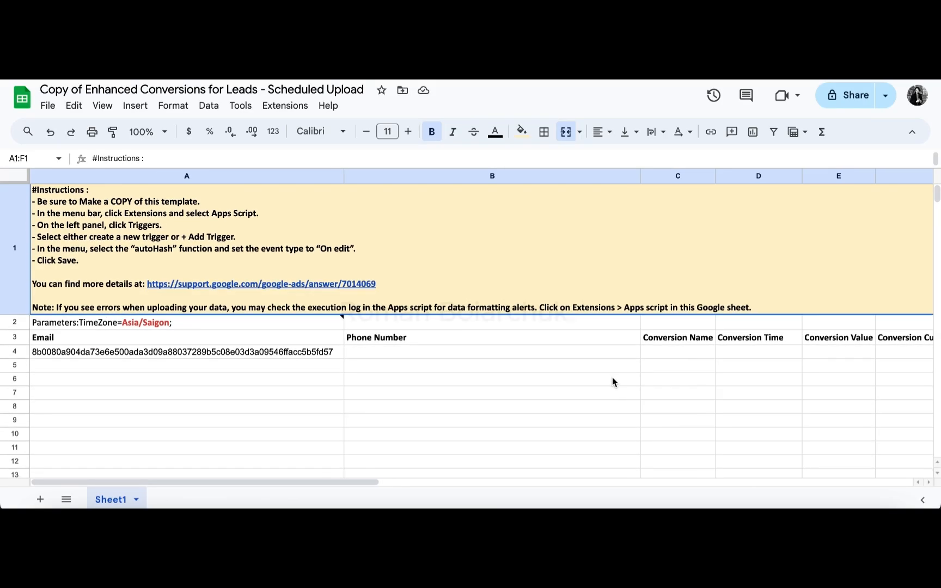
double_click(241, 353)
type("test@go")
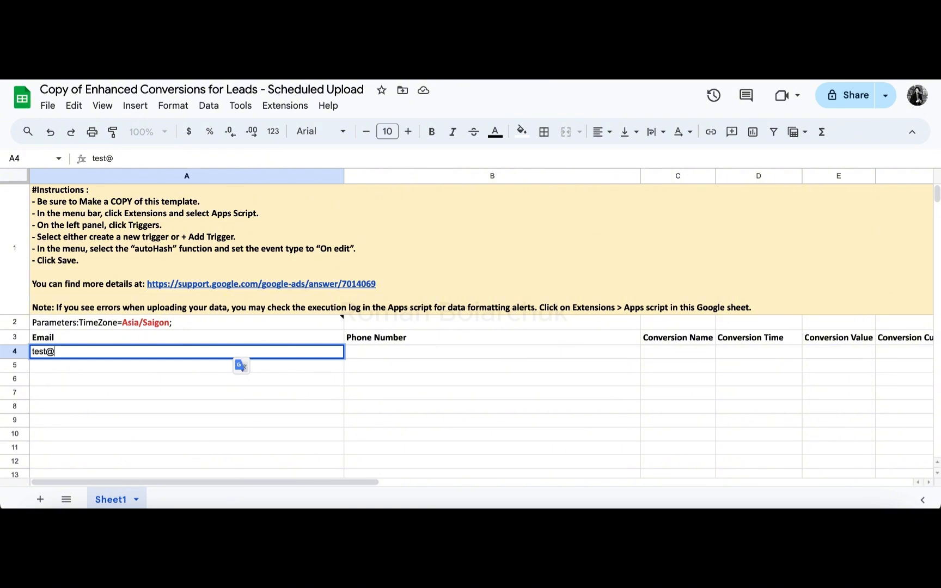
key("BackSpace")
type("oogle.com")
key("Return")
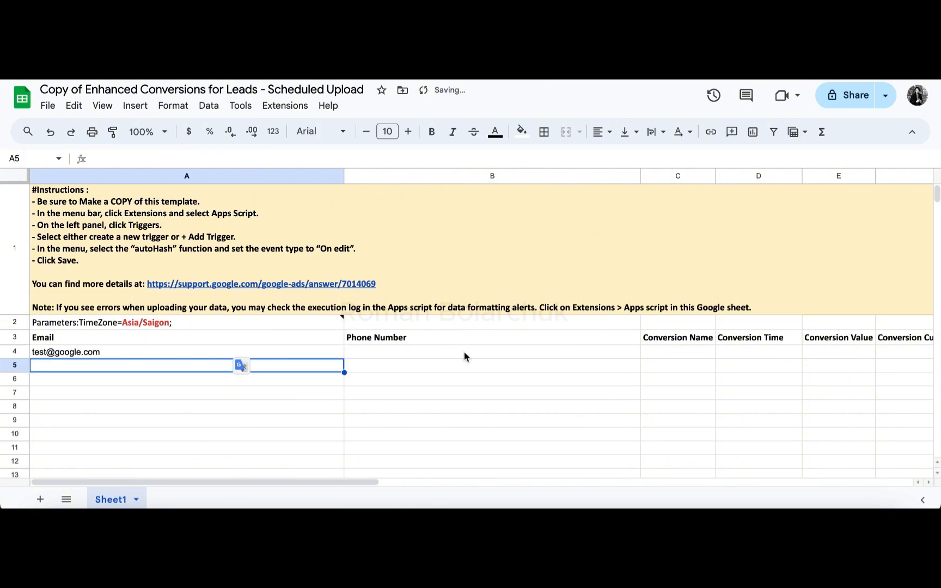
Step: Enter "Lead Completed" as the Conversion Name in row 4
left_click(667, 355)
type("Lead ")
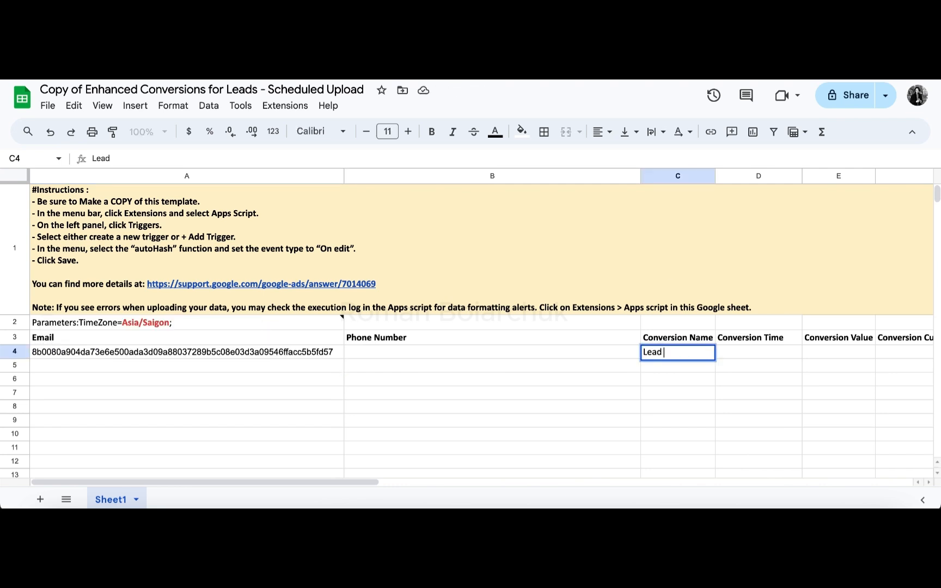
type("Completed")
key("Return")
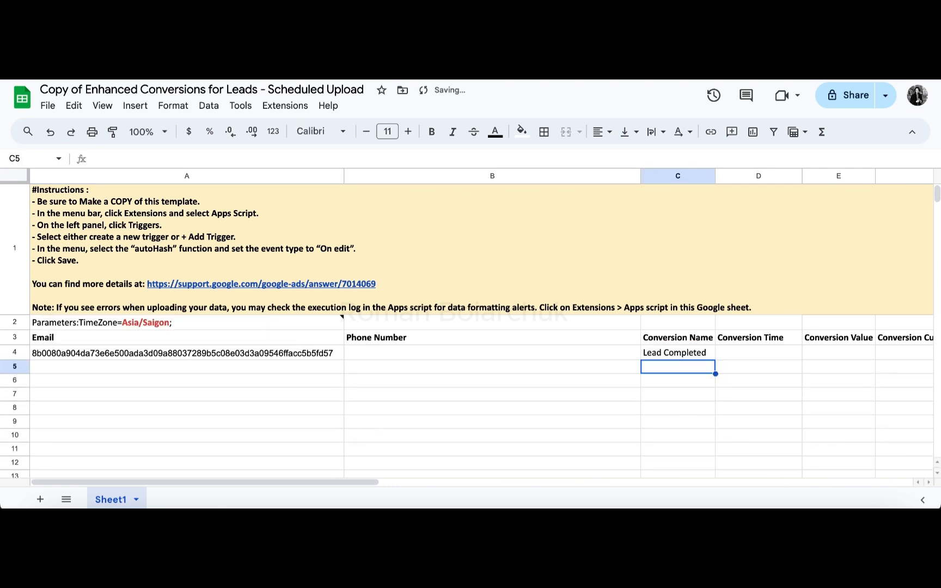
Step: Set the Conversion Value in row 4 to 1 and its Conversion Currency to USD
scroll(833, 337, "right", 3)
scroll(834, 337, "right", 2)
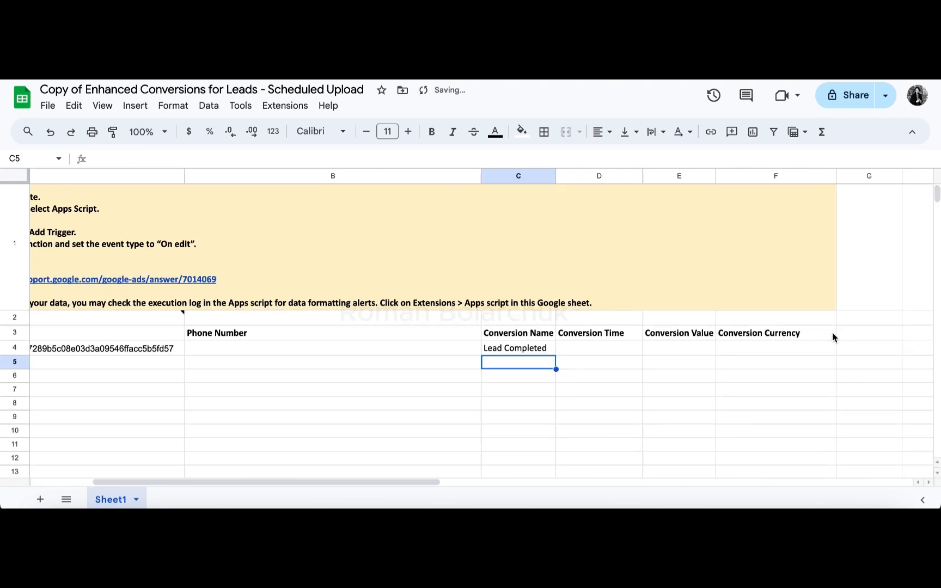
left_click(660, 349)
type("1")
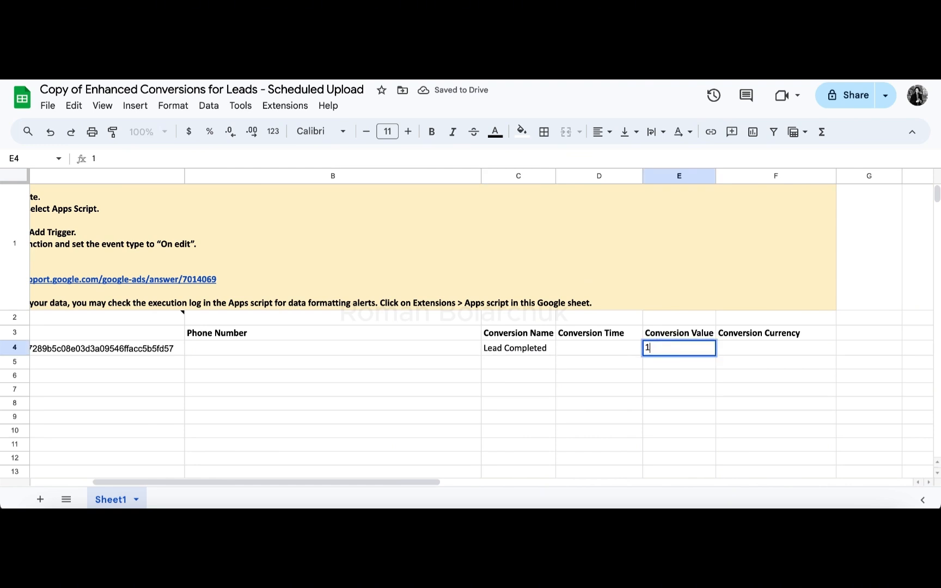
key("Return")
left_click(756, 337)
double_click(743, 348)
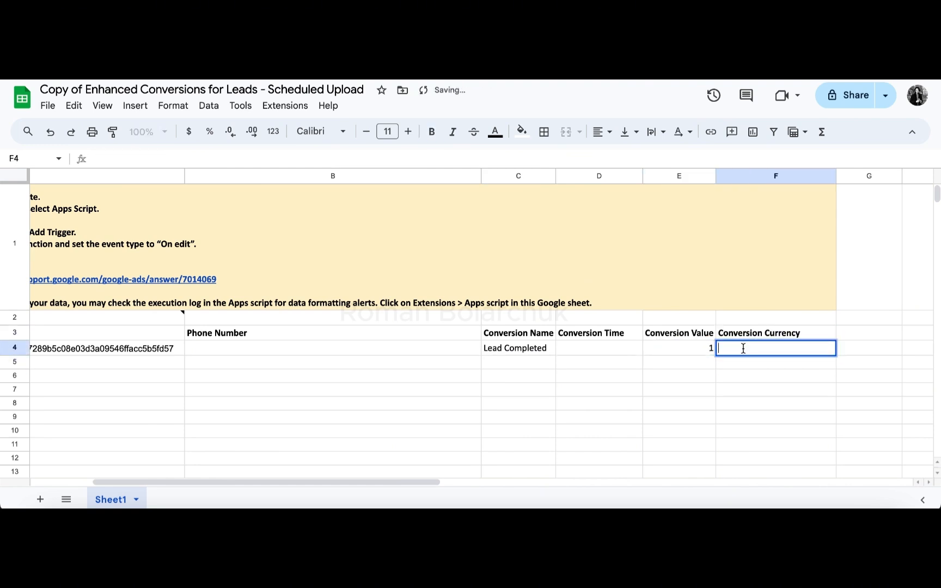
type("USD")
key("Return")
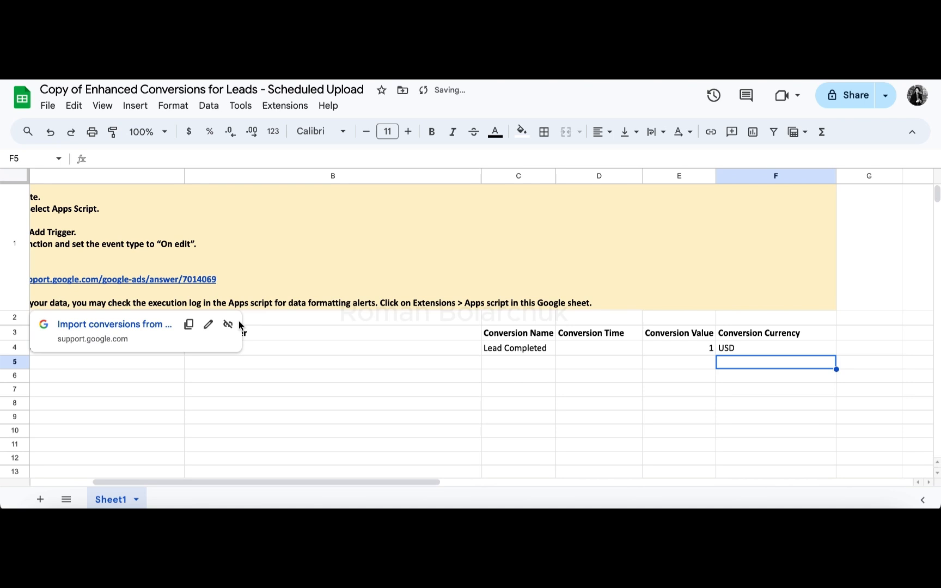
Step: Open the sheet's Auto-Hashing Script in Apps Script and accept the signed-in account
scroll(412, 356, "left", 5)
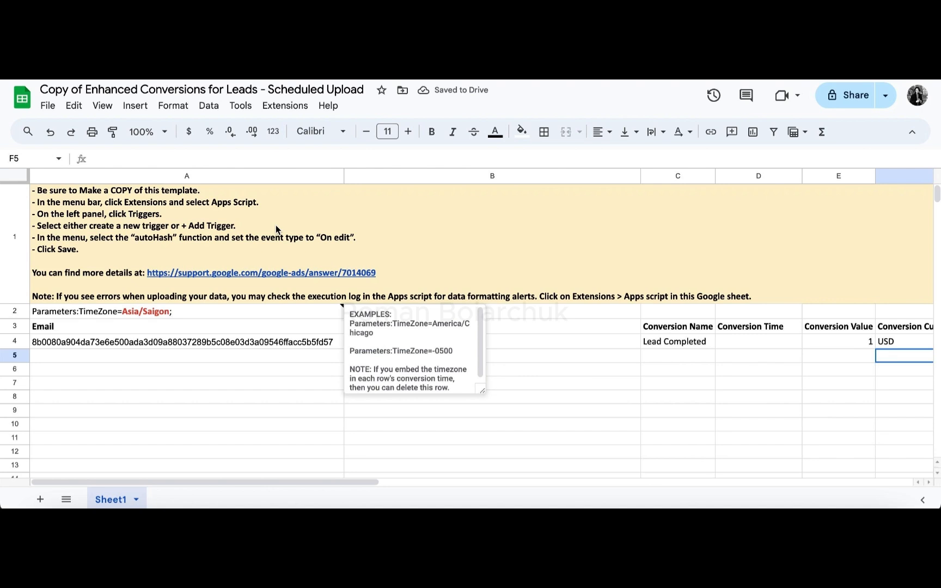
left_click(285, 106)
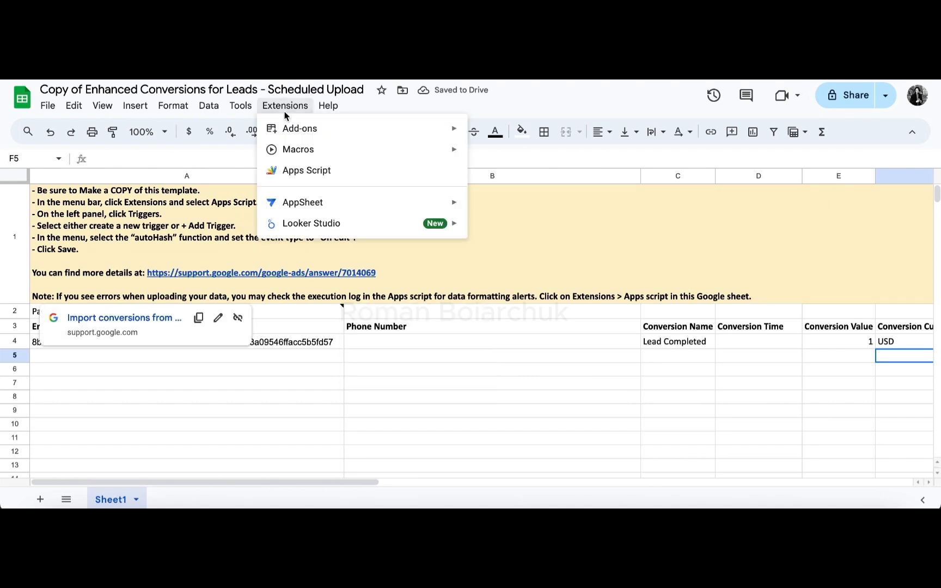
left_click(301, 170)
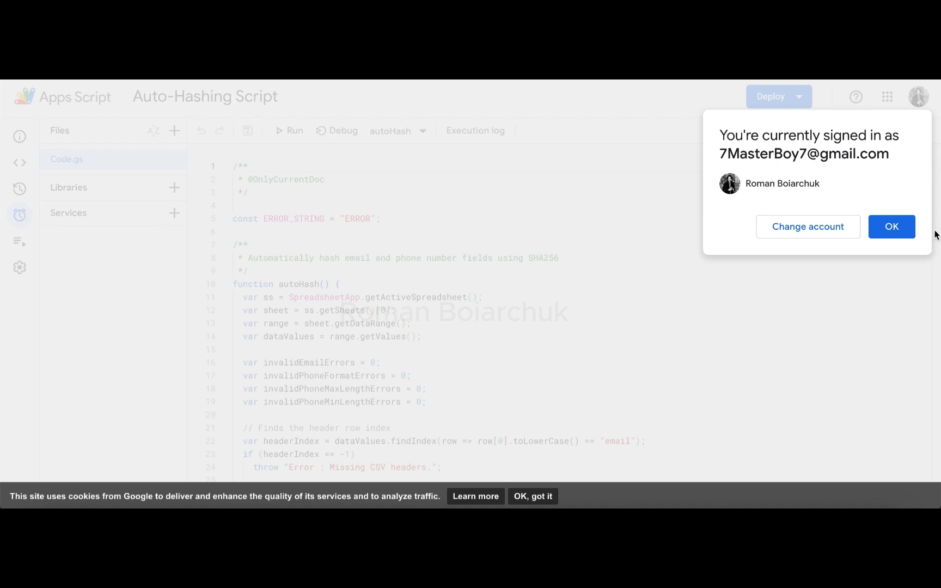
left_click(879, 228)
Step: Add a trigger that runs autoHash from the spreadsheet with the event type On change, and save it
left_click(869, 451)
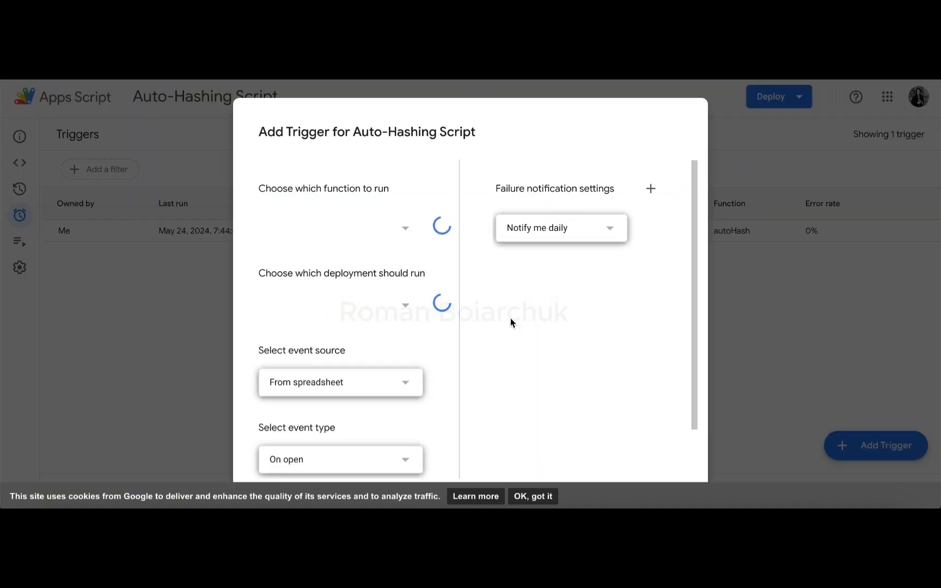
scroll(372, 385, "down", 1)
left_click(298, 406)
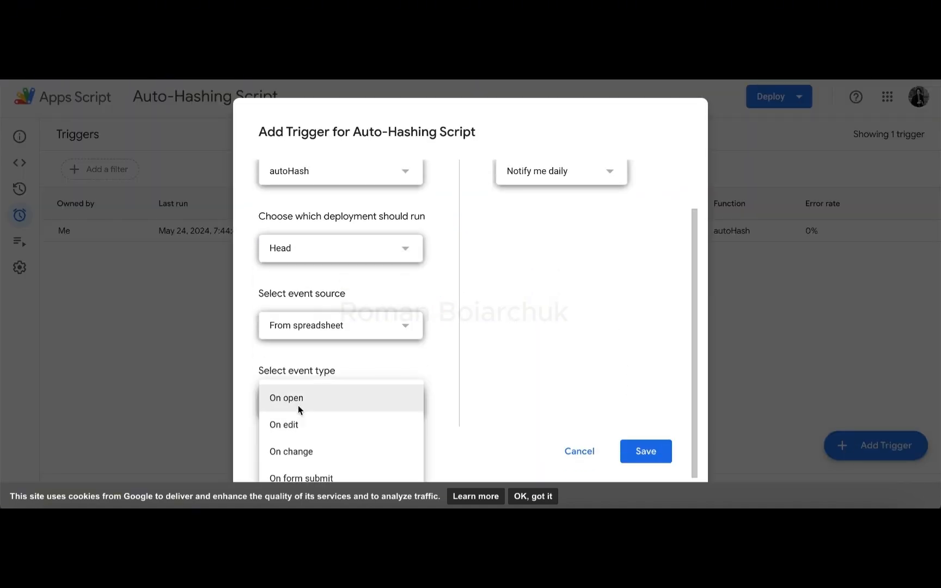
left_click(295, 450)
scroll(480, 374, "up", 1)
scroll(480, 370, "down", 1)
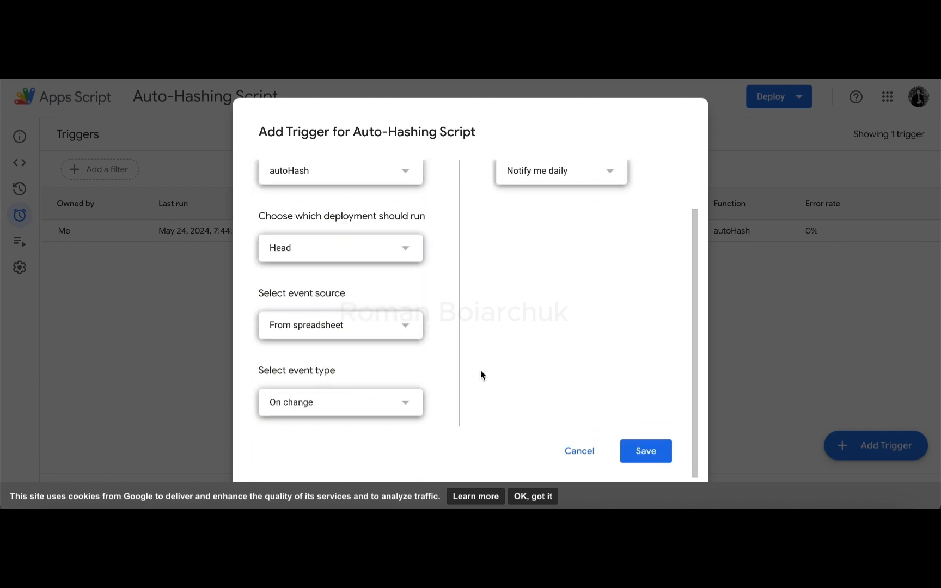
left_click(647, 451)
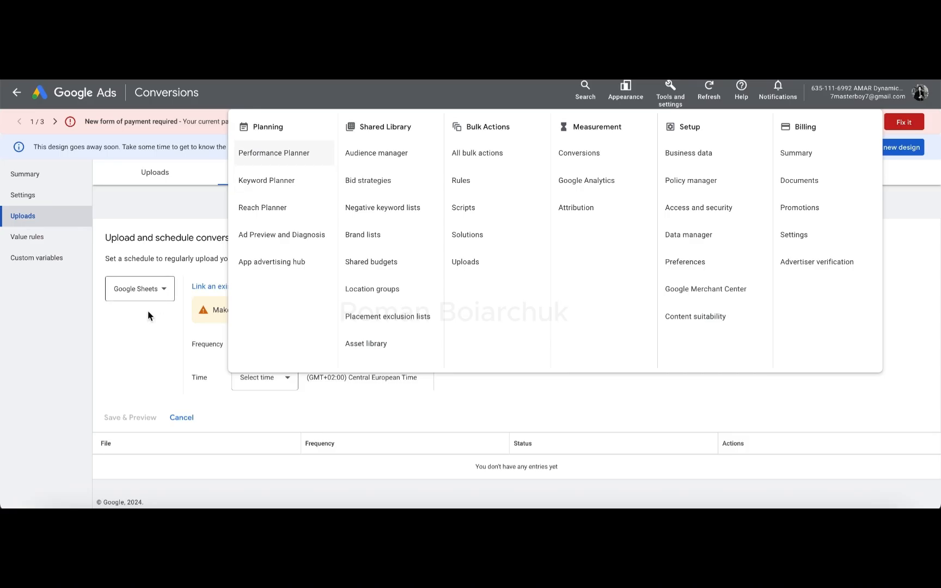
Step: Copy the service account address shown in Google Ads and share the Enhanced Conversions for Leads sheet with it as Editor
left_click(144, 325)
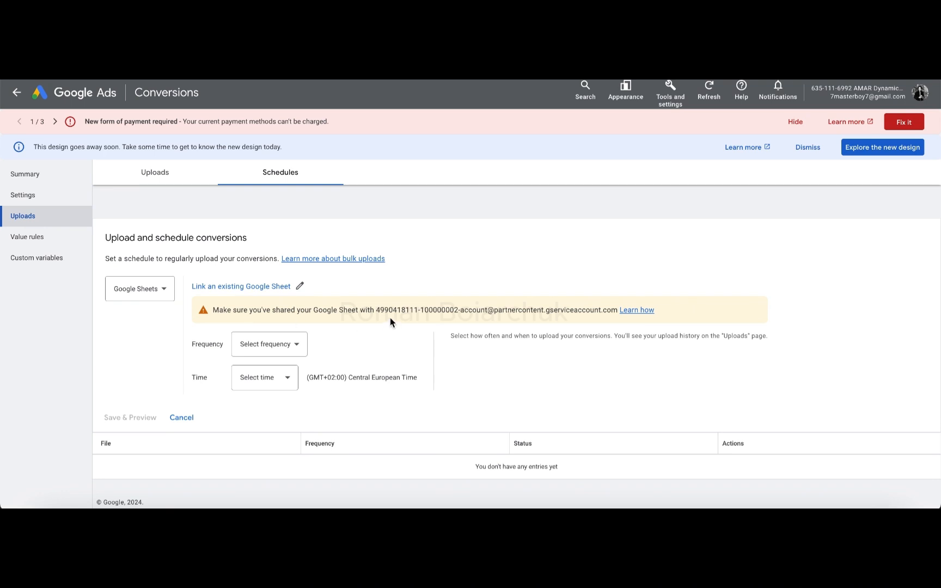
left_click_drag(377, 309, 571, 309)
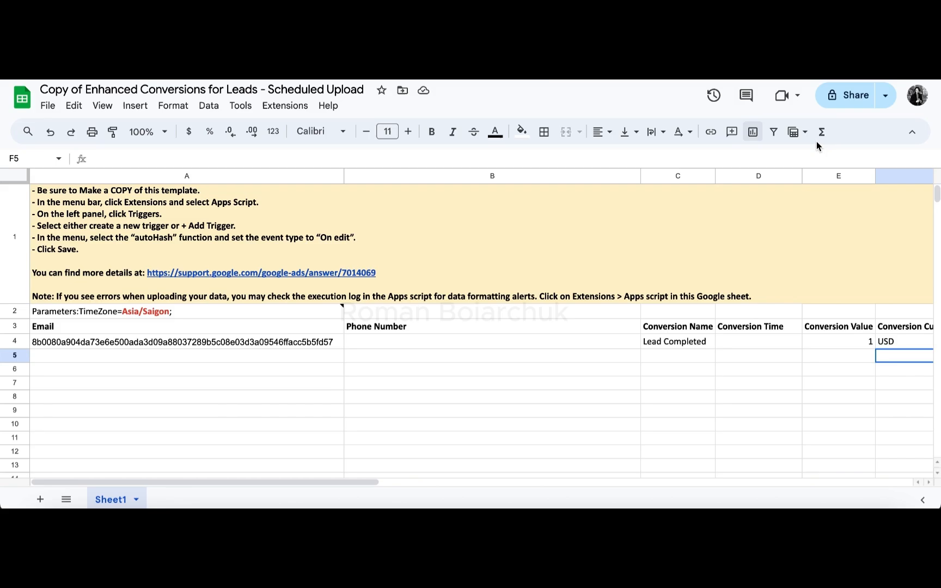
left_click(849, 102)
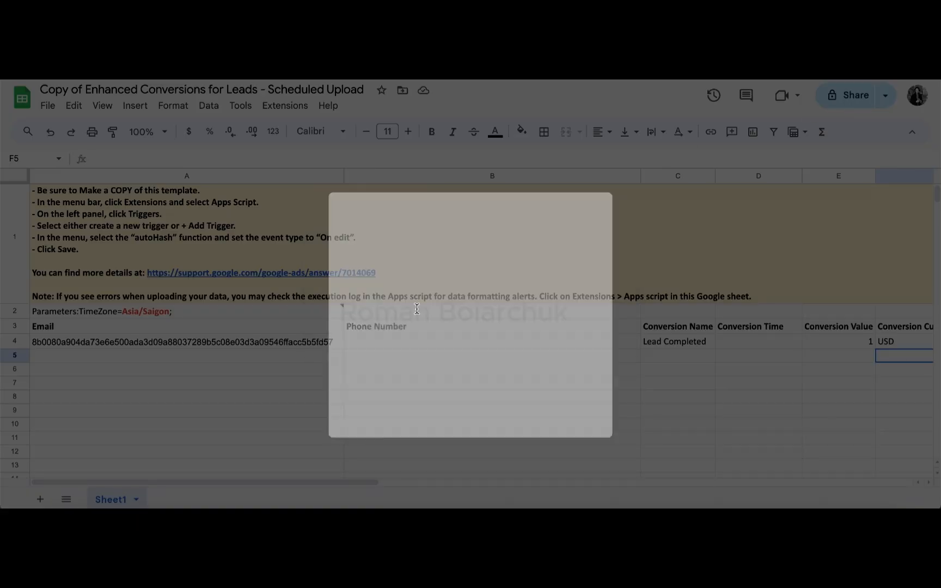
left_click(379, 231)
key("ctrl+v")
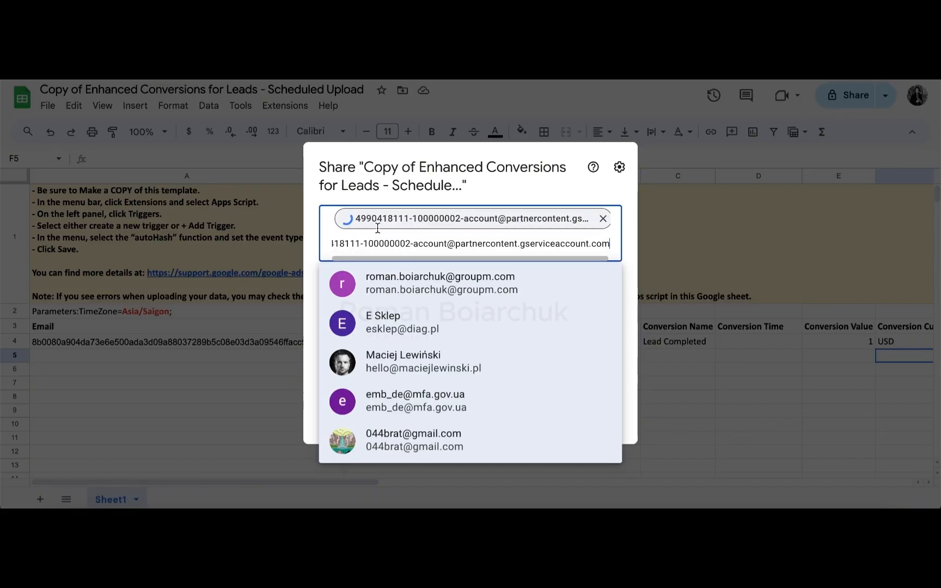
key("Return")
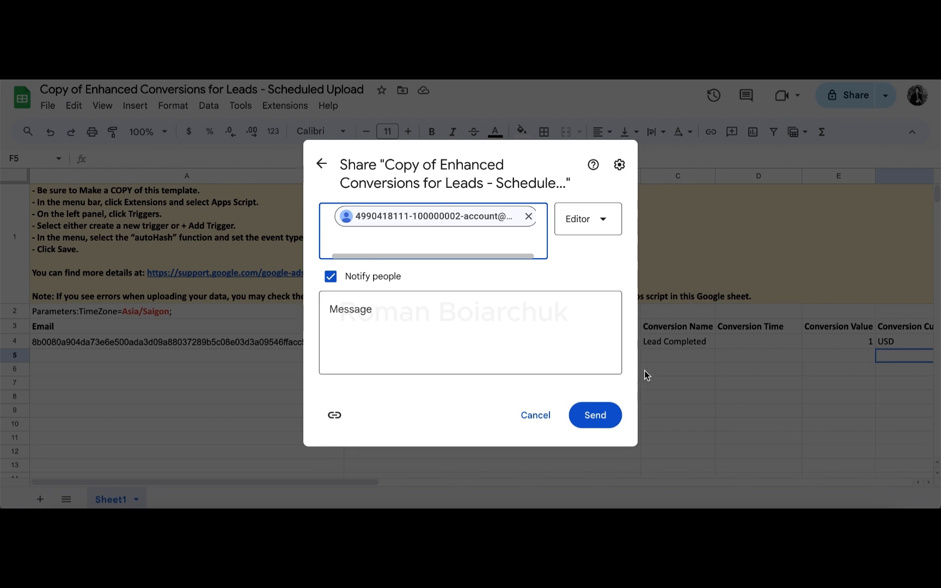
left_click(597, 225)
left_click(598, 226)
left_click(594, 415)
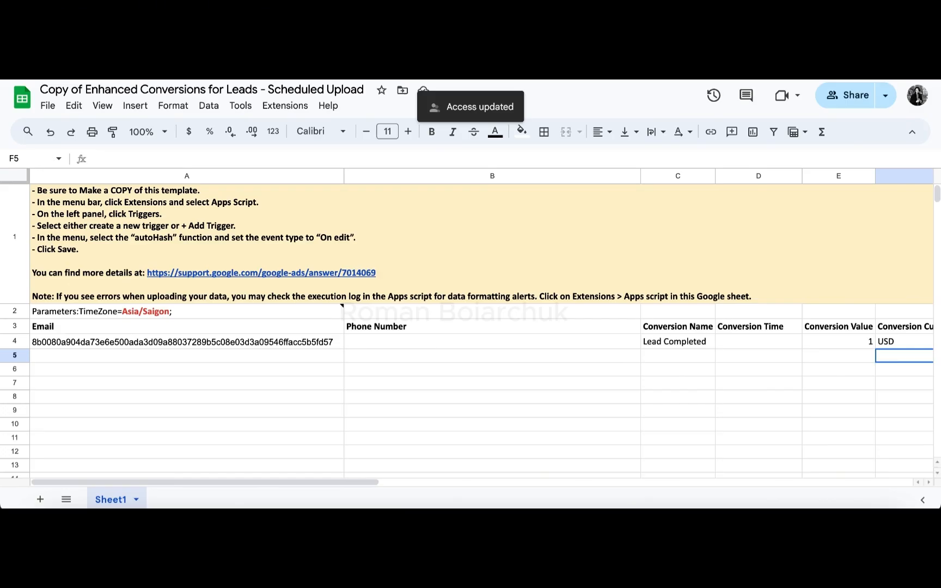
Step: Return to Google Ads and set the conversion upload frequency to Every 24 hours
key("ctrl+shift+Tab")
left_click(249, 354)
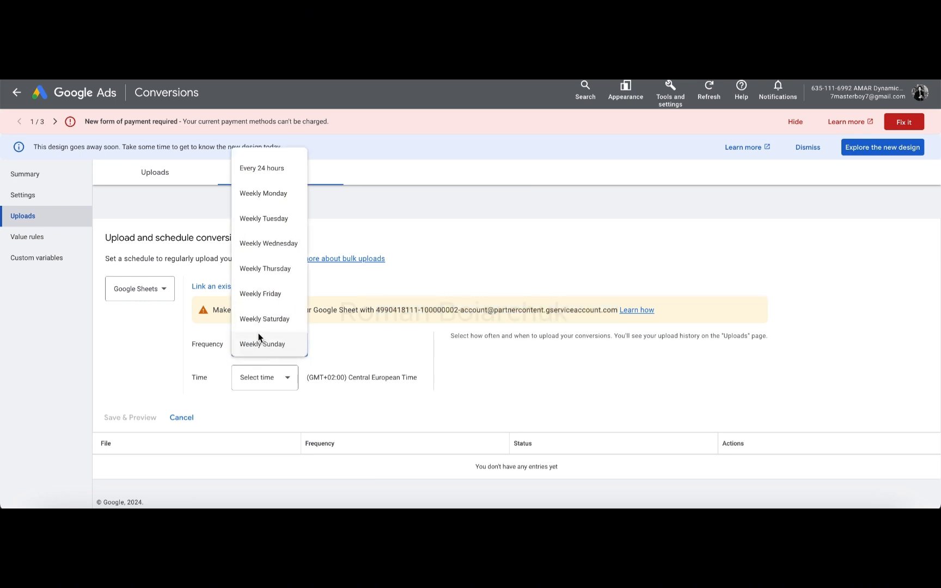
left_click(264, 171)
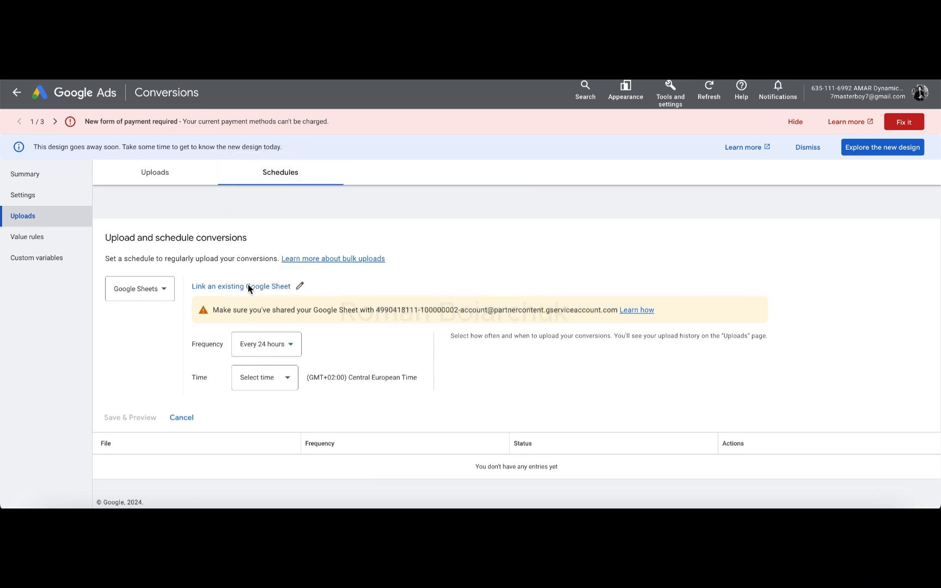
Step: Link the Google Sheet "Copy of Enhanced Conversions for Leads - Scheduled Upload" from My Drive to the upload schedule
left_click(248, 287)
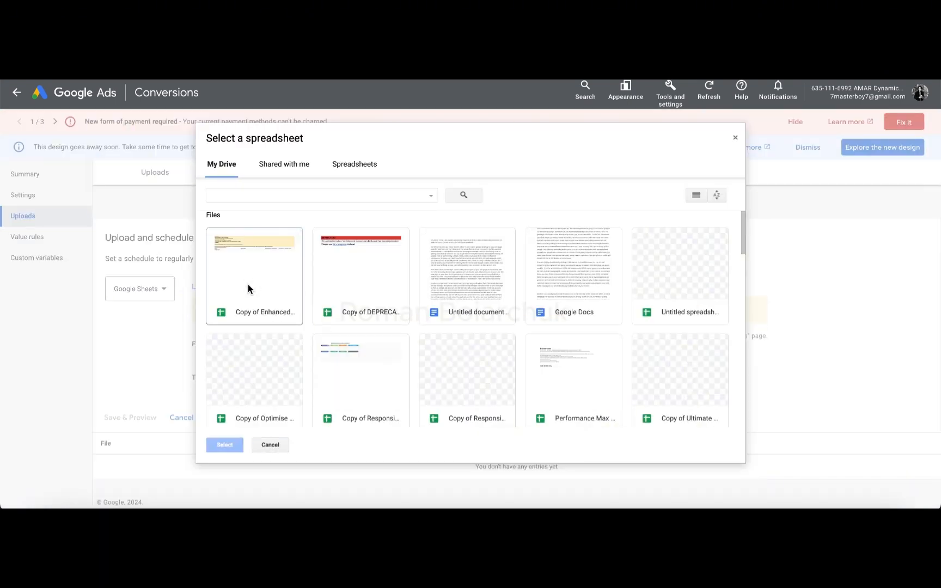
left_click(263, 270)
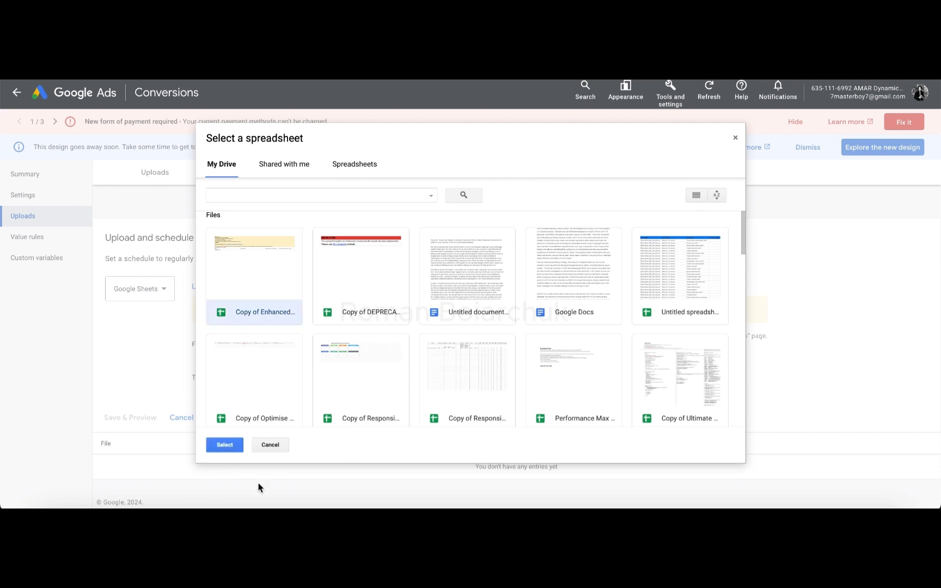
left_click(233, 446)
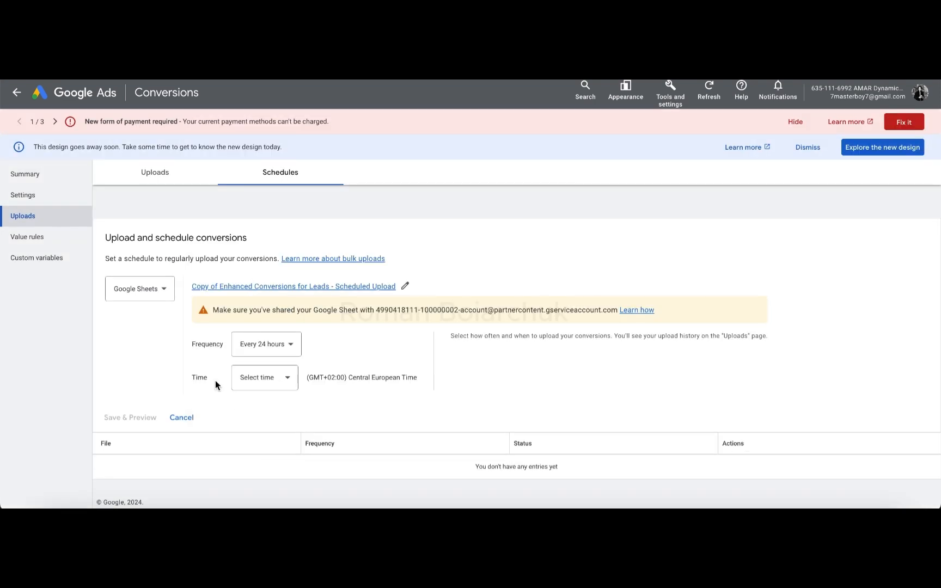
Step: Set the upload time to 12:00 AM, then save and preview the conversion upload schedule
left_click(271, 389)
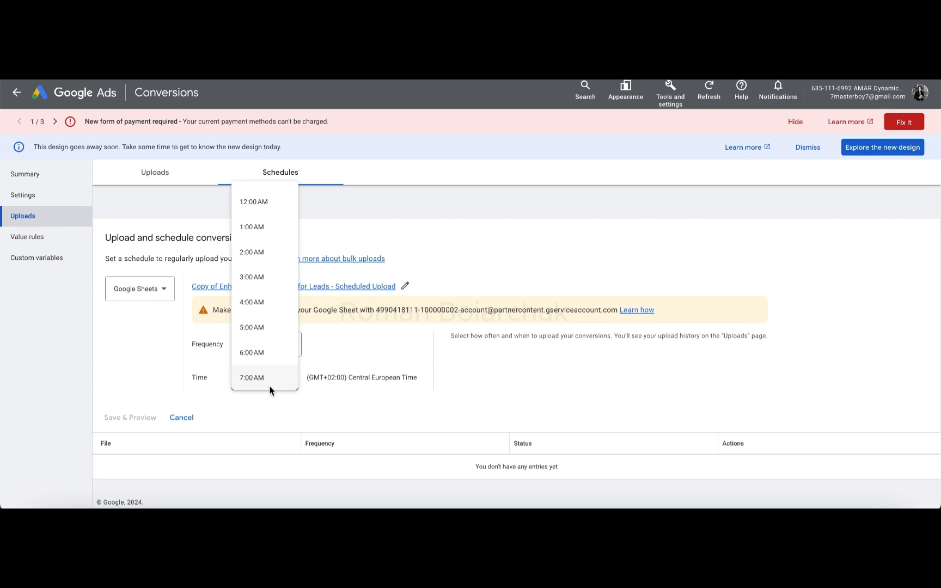
left_click(260, 206)
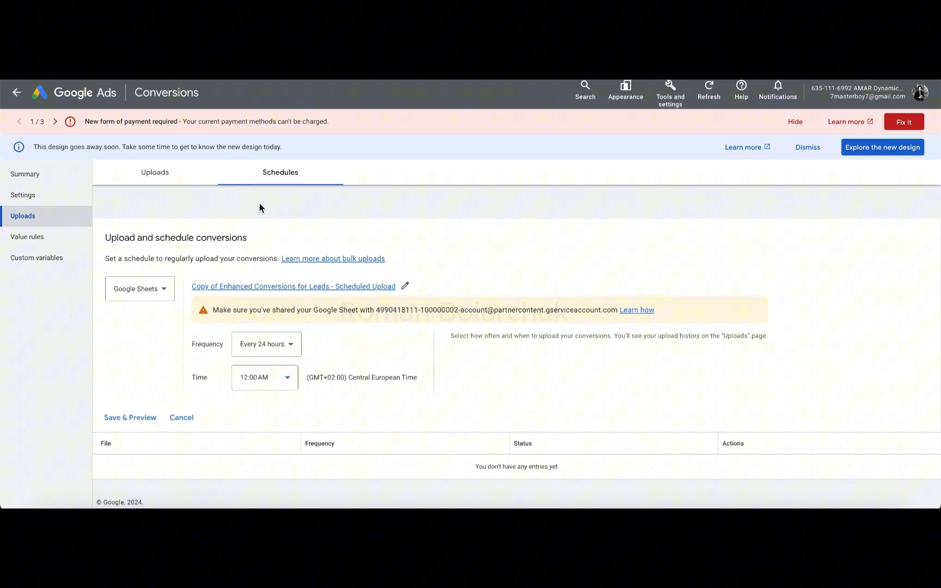
left_click(126, 418)
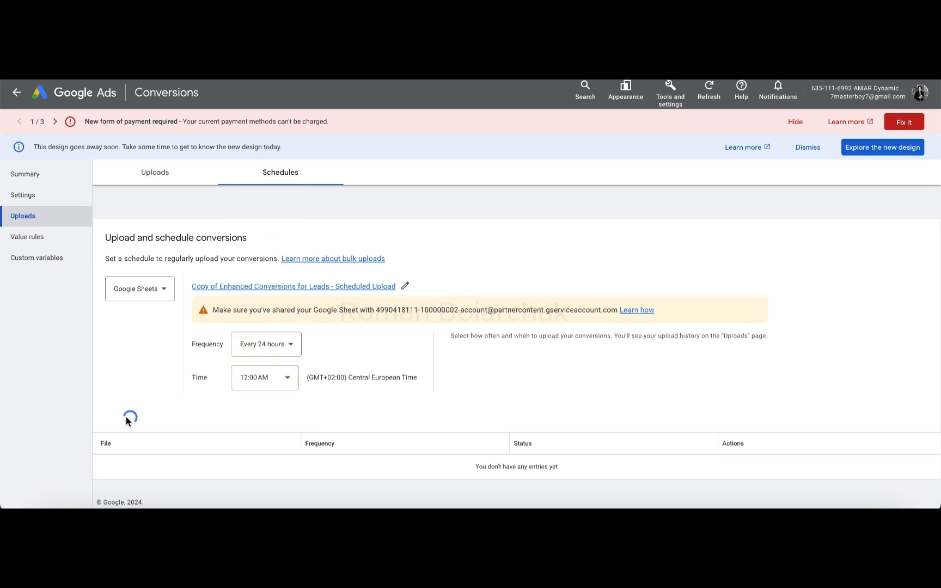